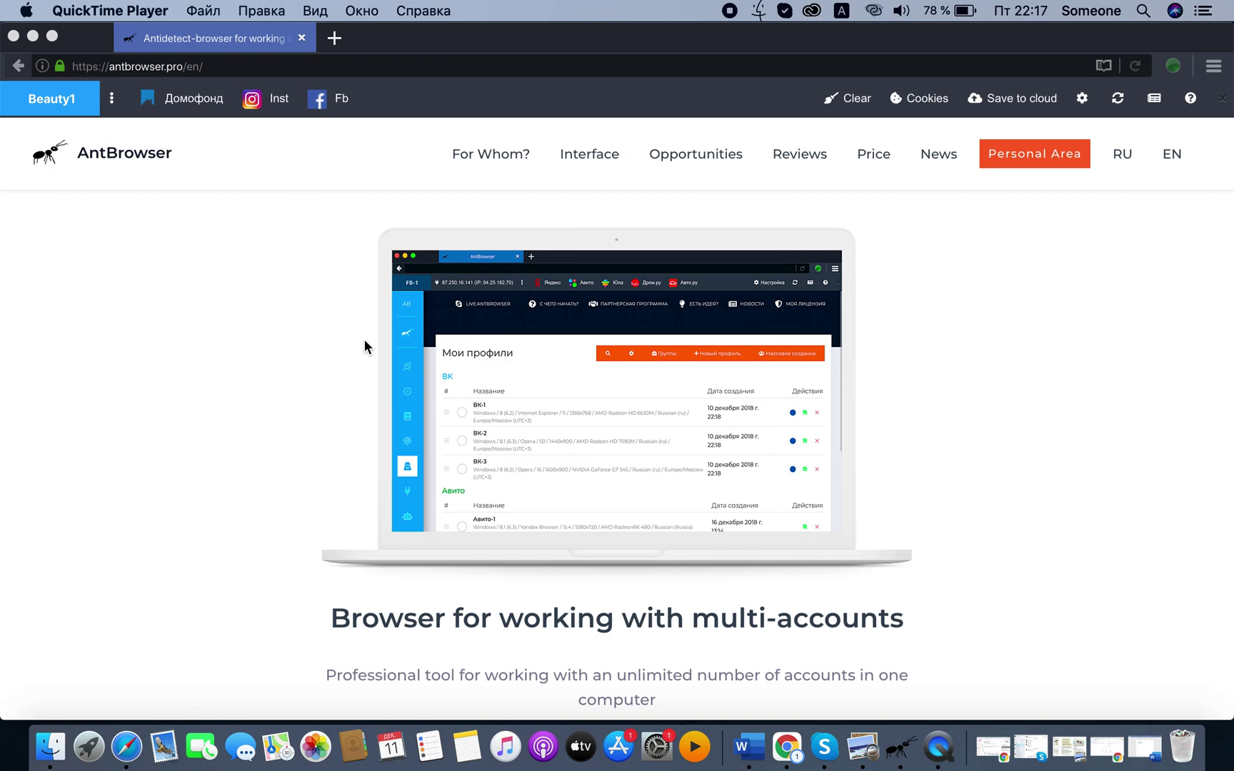
From the personal account's My heaters list (Прогрев1, test1), start a blank new heater
scroll(364, 341, "down", 1)
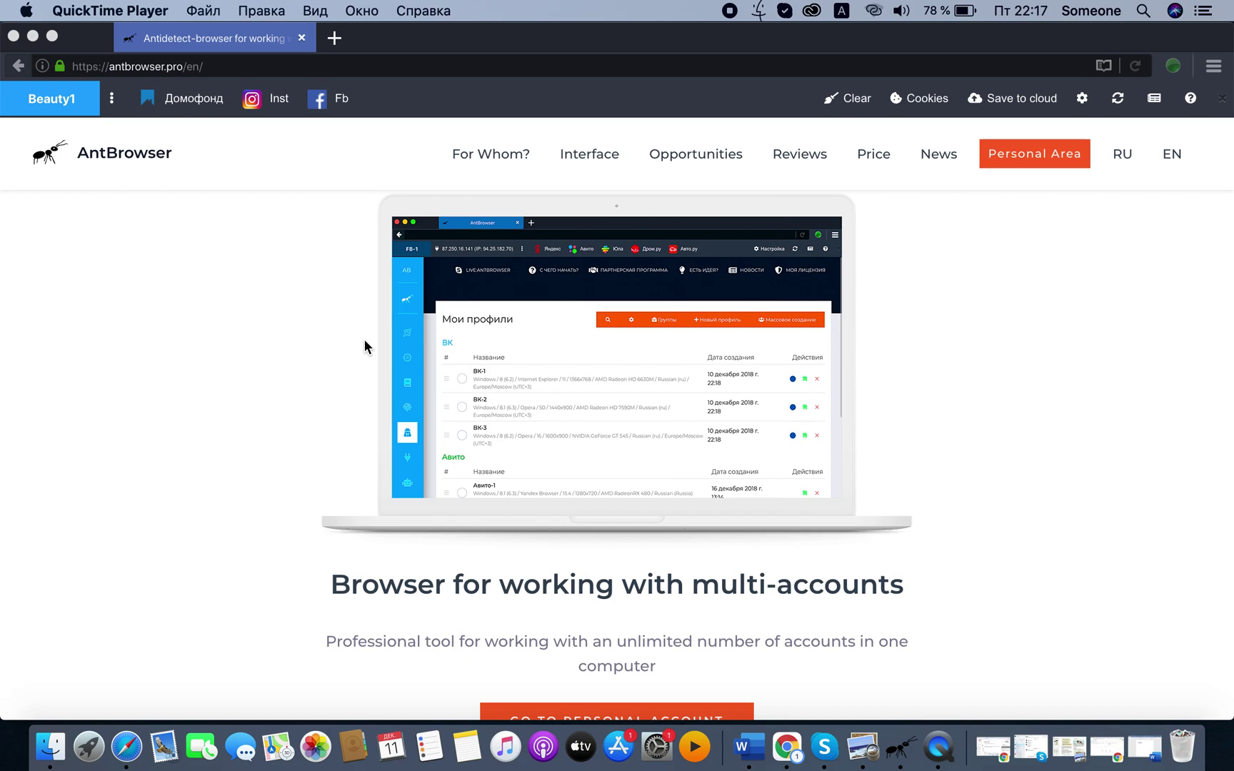
scroll(365, 347, "down", 1)
scroll(364, 346, "up", 1)
scroll(364, 342, "down", 2)
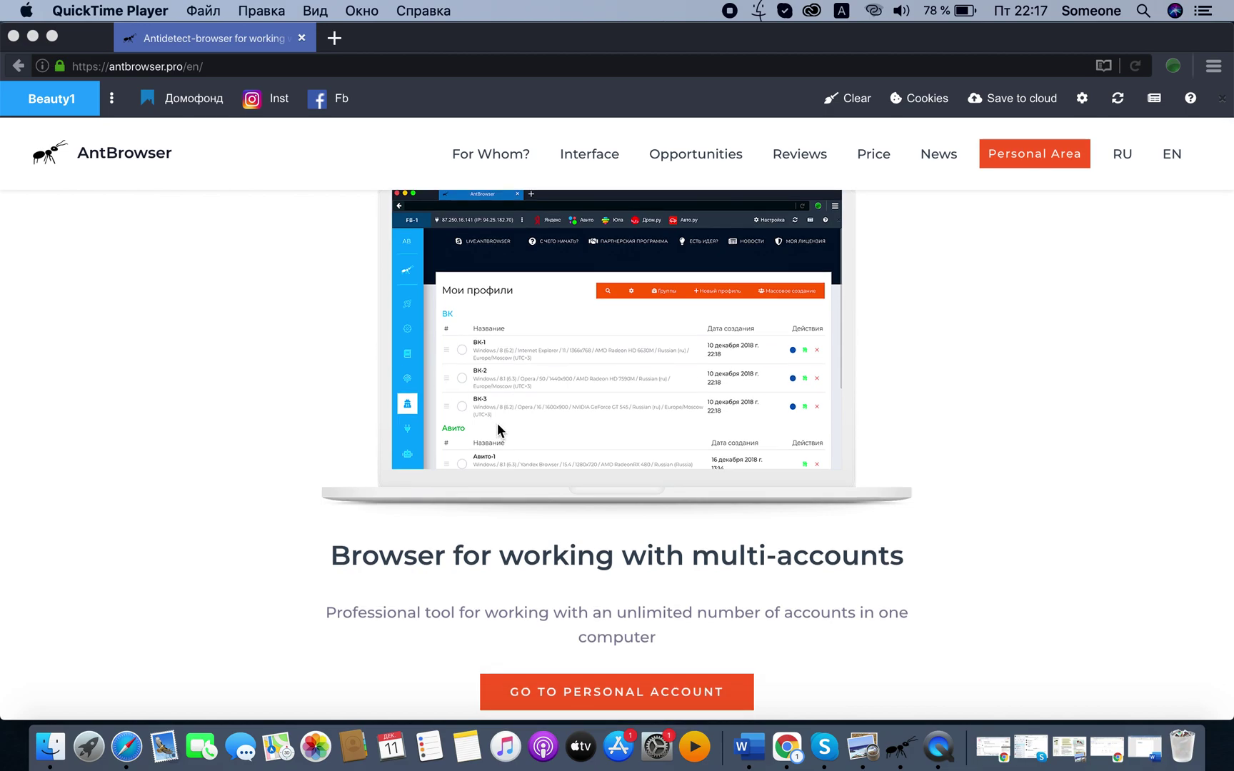
scroll(497, 424, "up", 1)
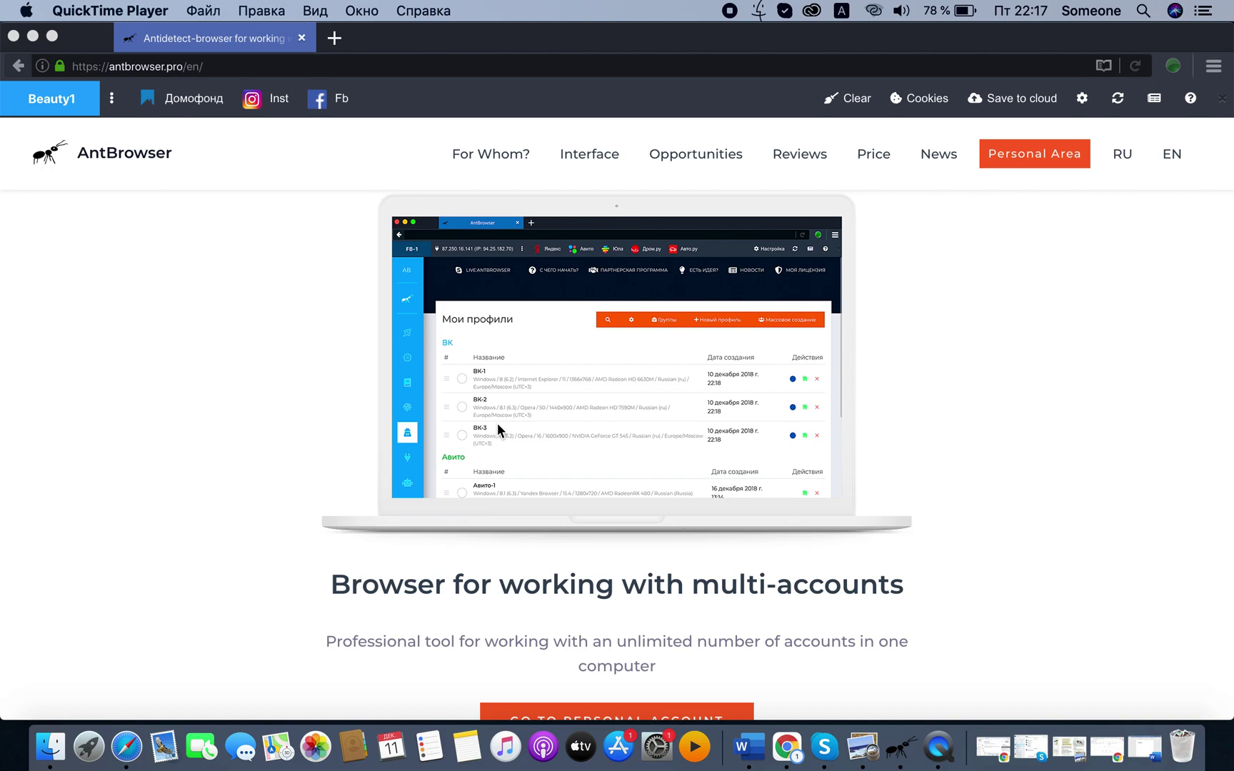
scroll(498, 429, "down", 1)
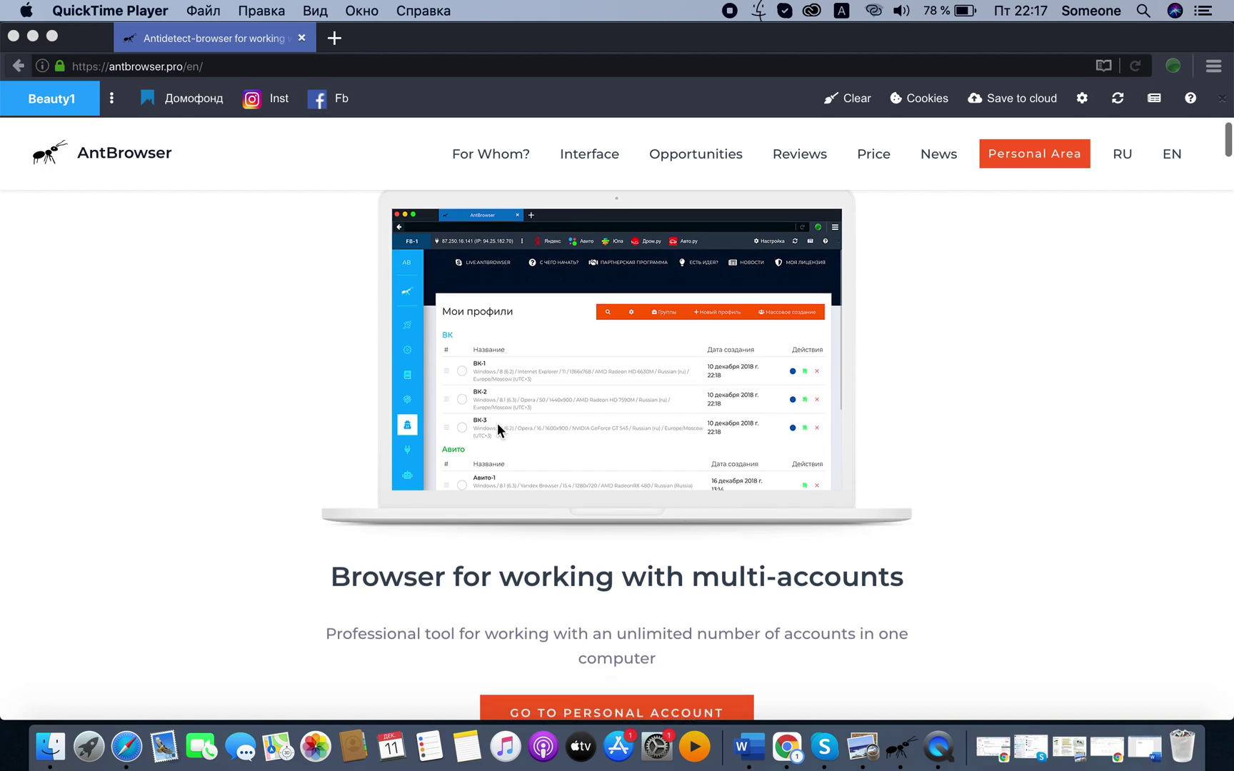
scroll(497, 429, "down", 1)
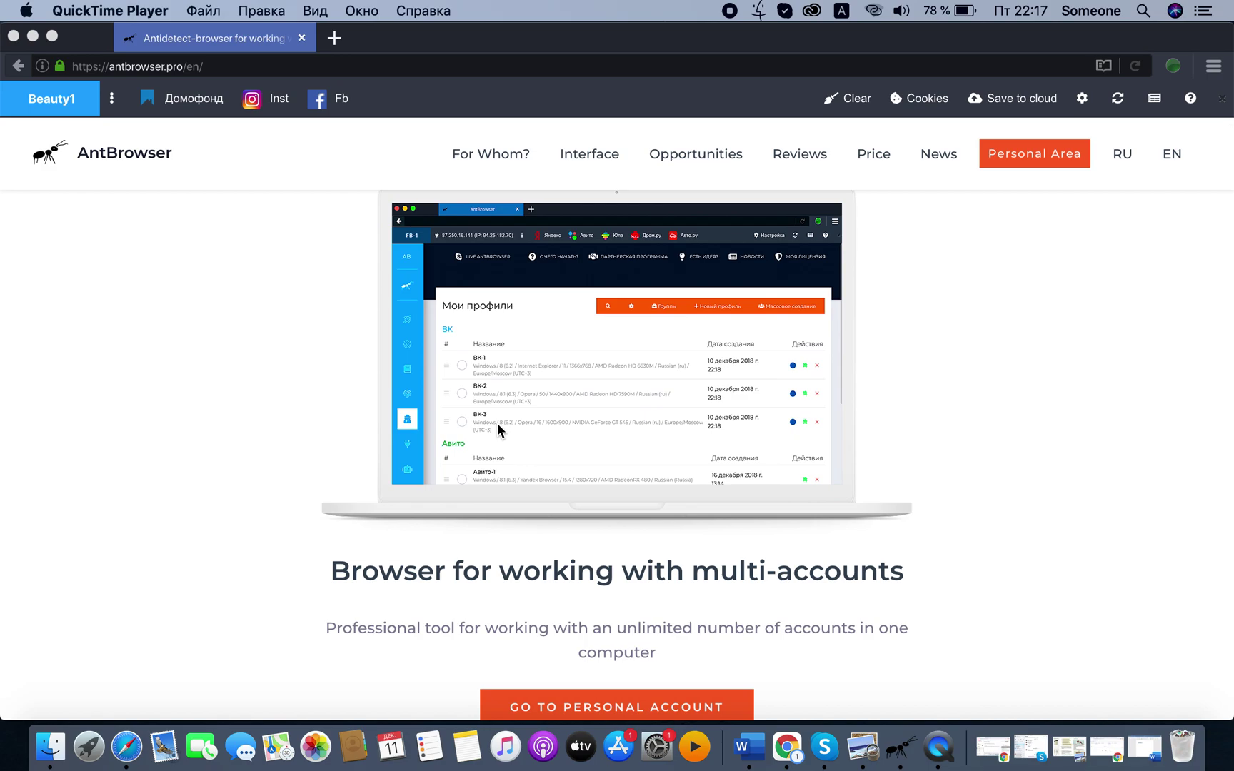
scroll(497, 423, "up", 1)
scroll(498, 423, "up", 1)
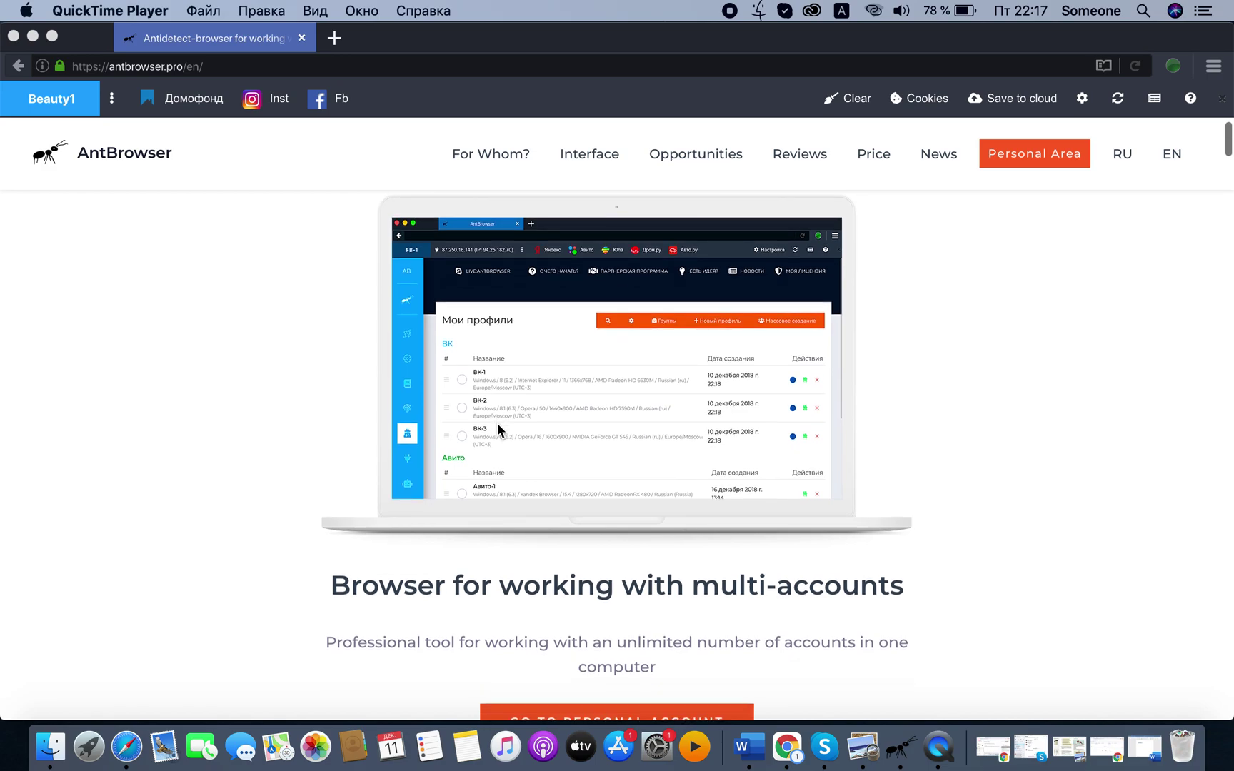
scroll(497, 424, "up", 1)
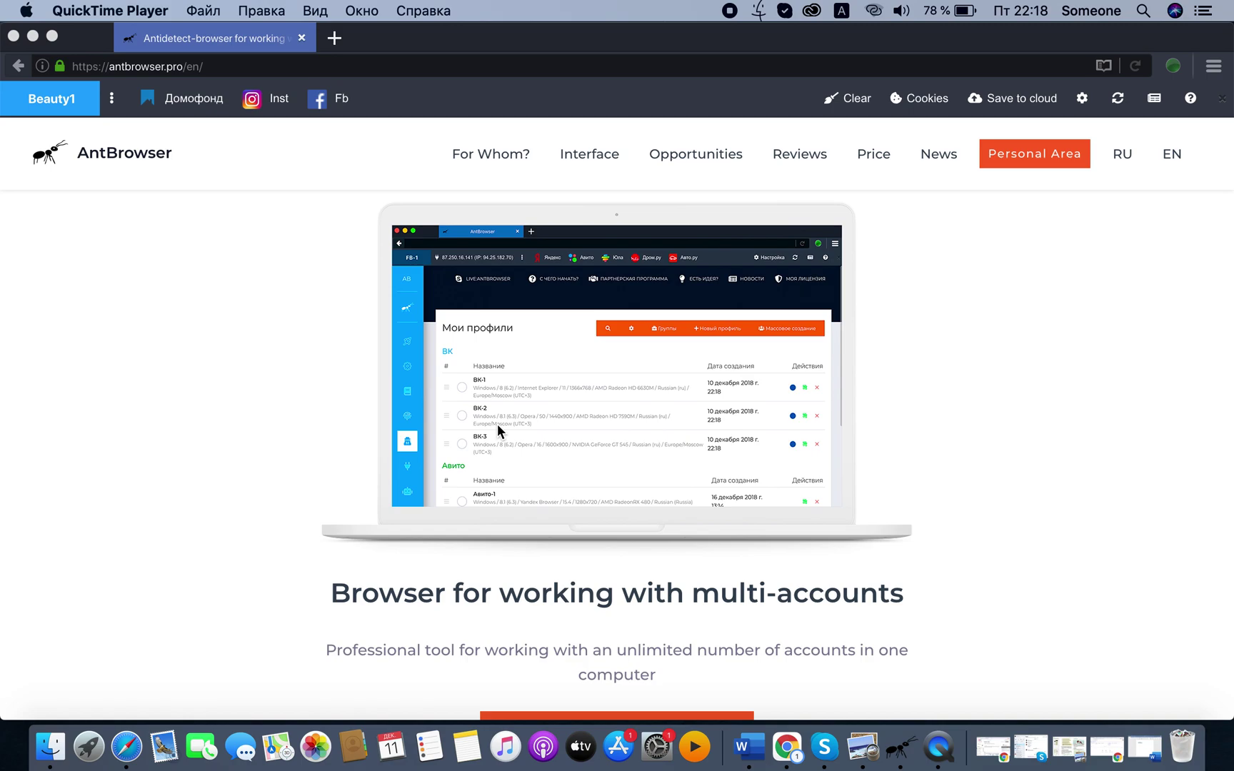
scroll(498, 424, "down", 1)
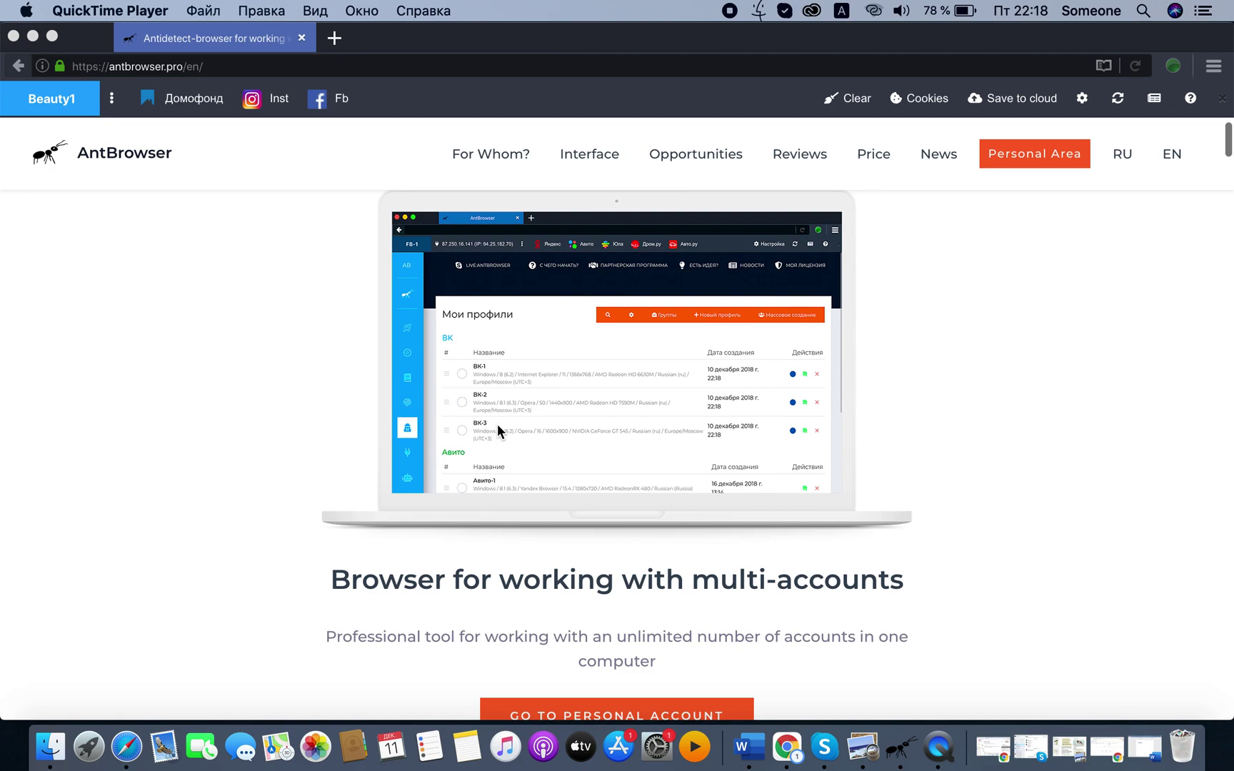
scroll(498, 427, "up", 3)
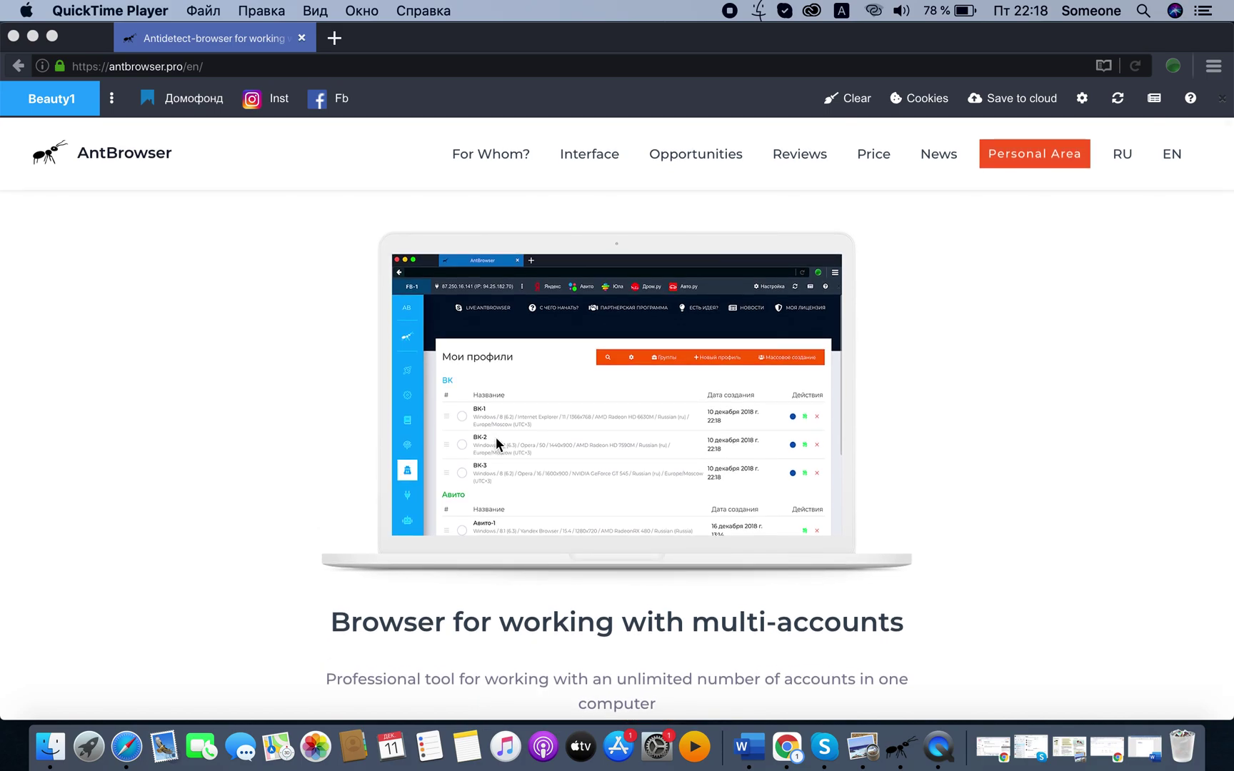
scroll(496, 437, "down", 2)
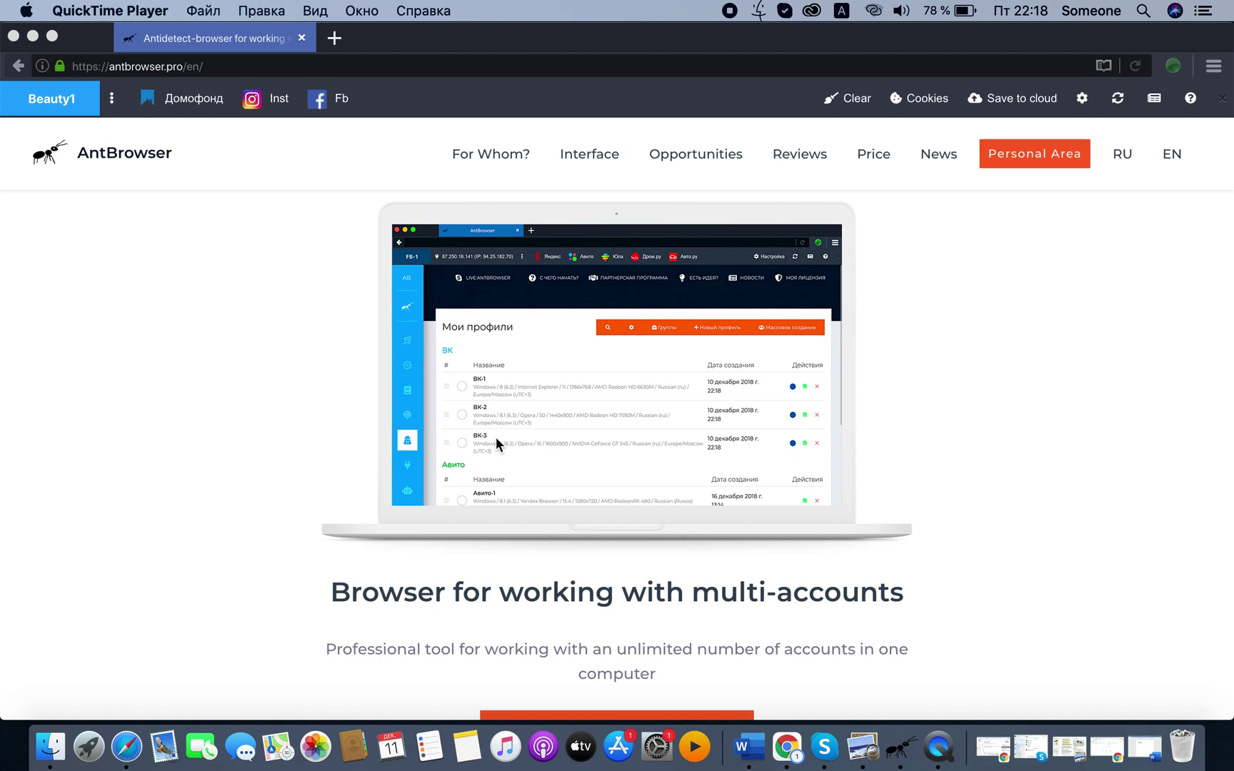
scroll(496, 429, "up", 2)
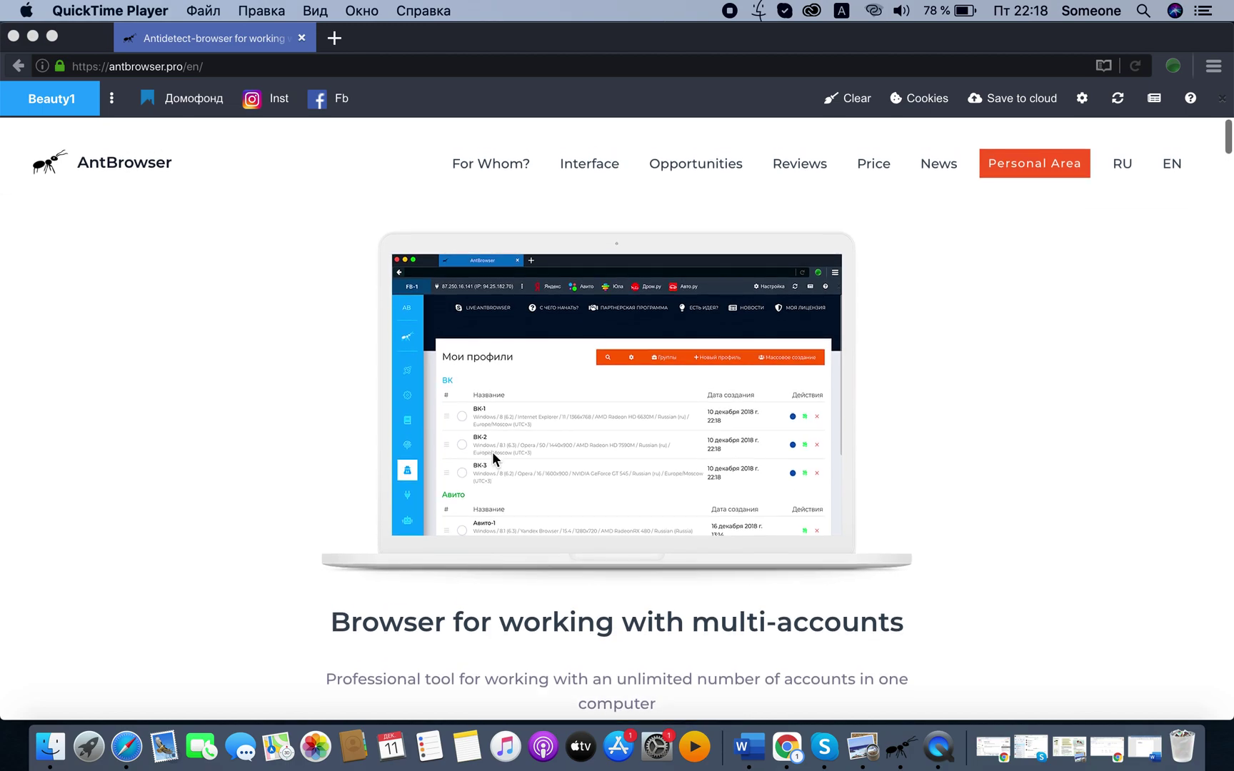
scroll(493, 448, "down", 5)
left_click(565, 557)
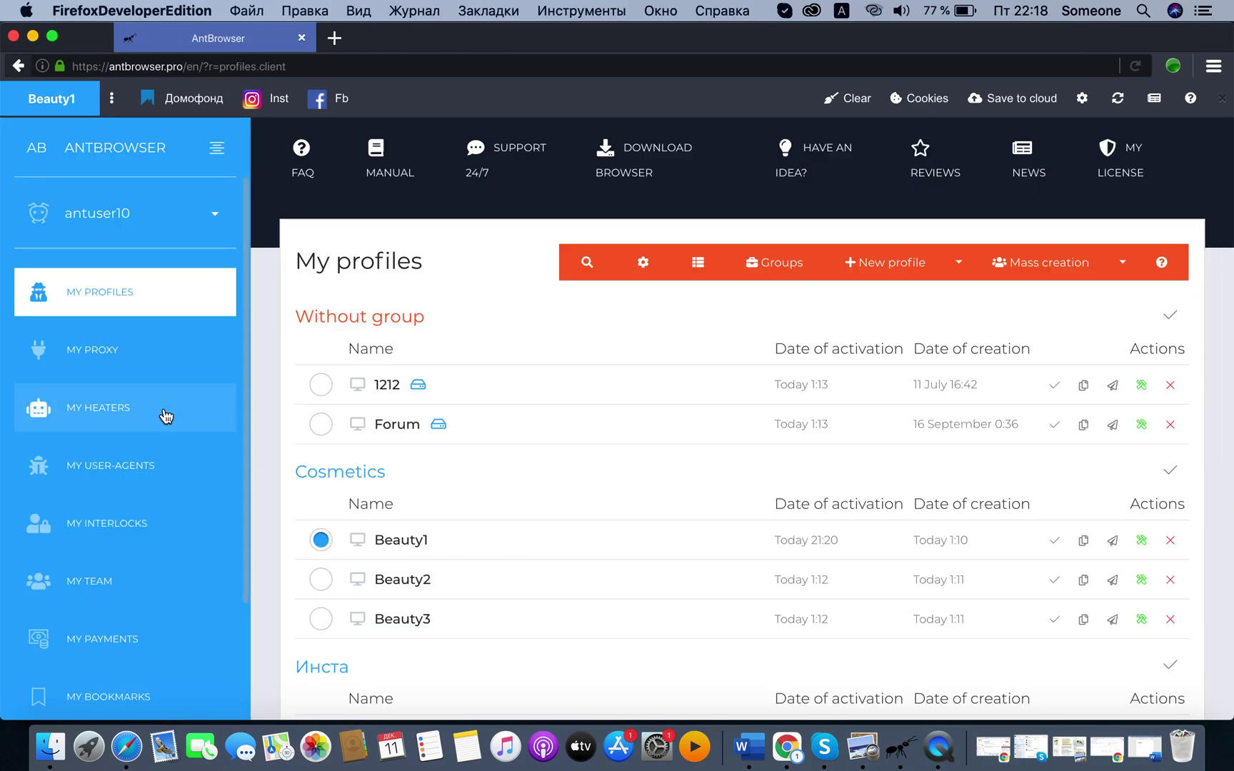
left_click(165, 417)
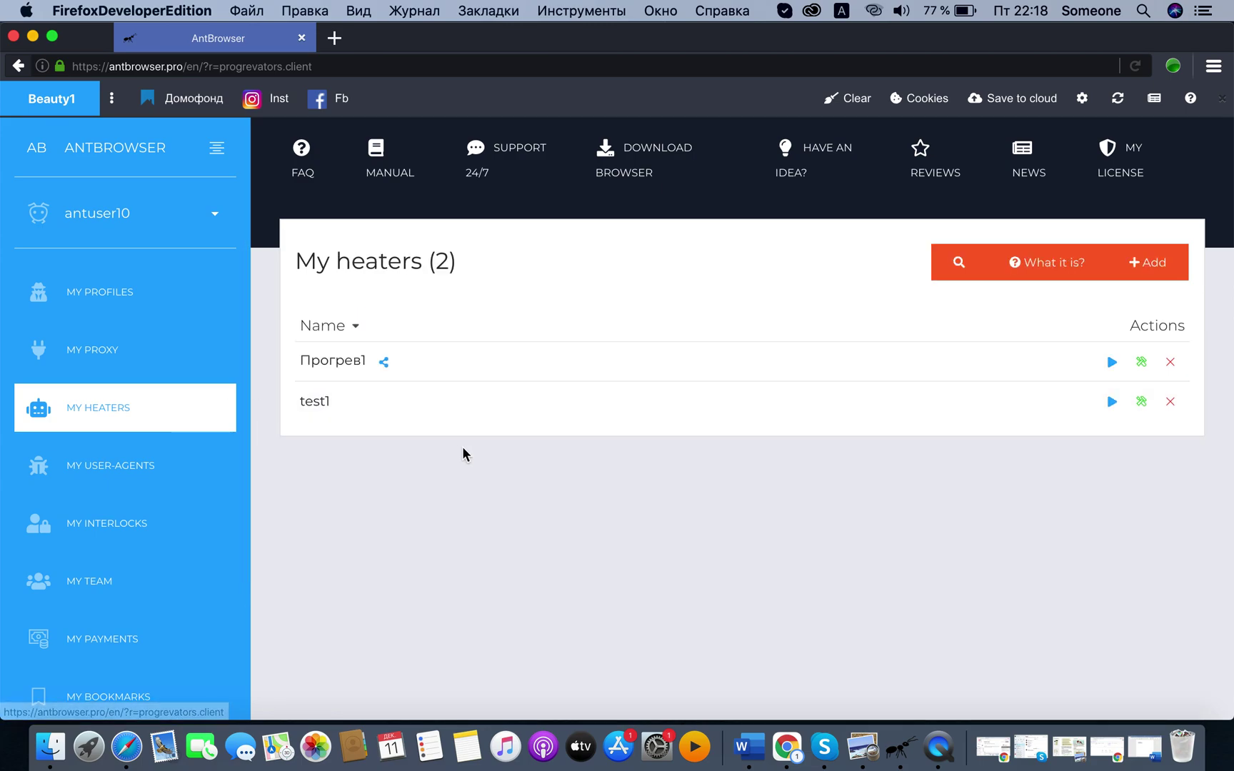
left_click(1144, 264)
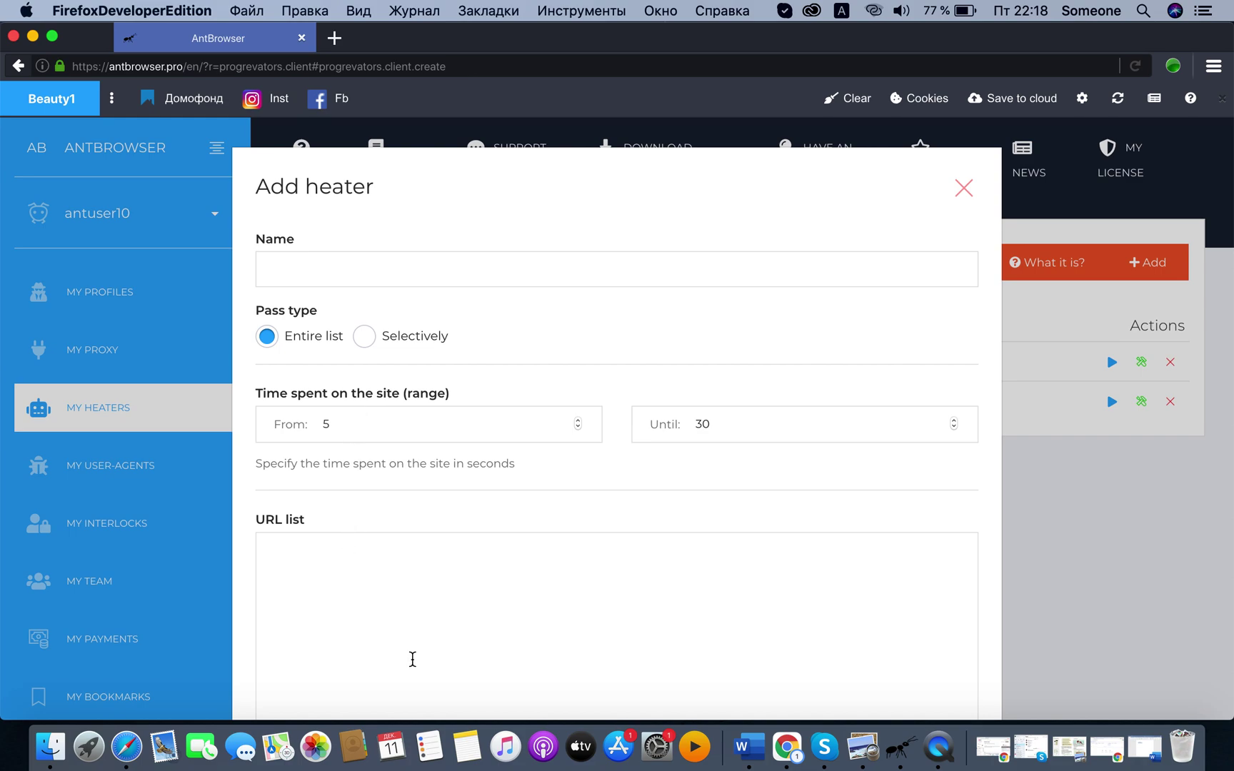
Name the heater Heater1, paste the google.com, facebook.com and wildberries.ru URLs, and add it
left_click(284, 269)
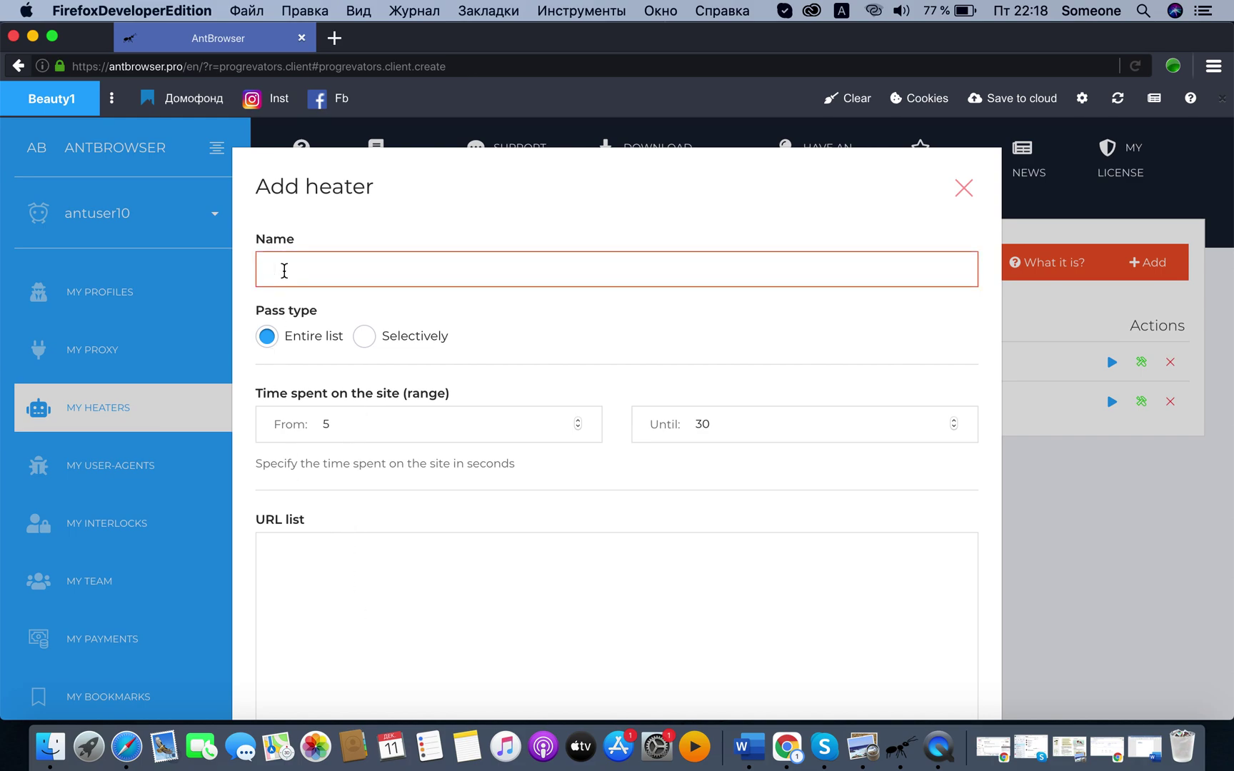
type("Heater1")
scroll(359, 415, "down", 1)
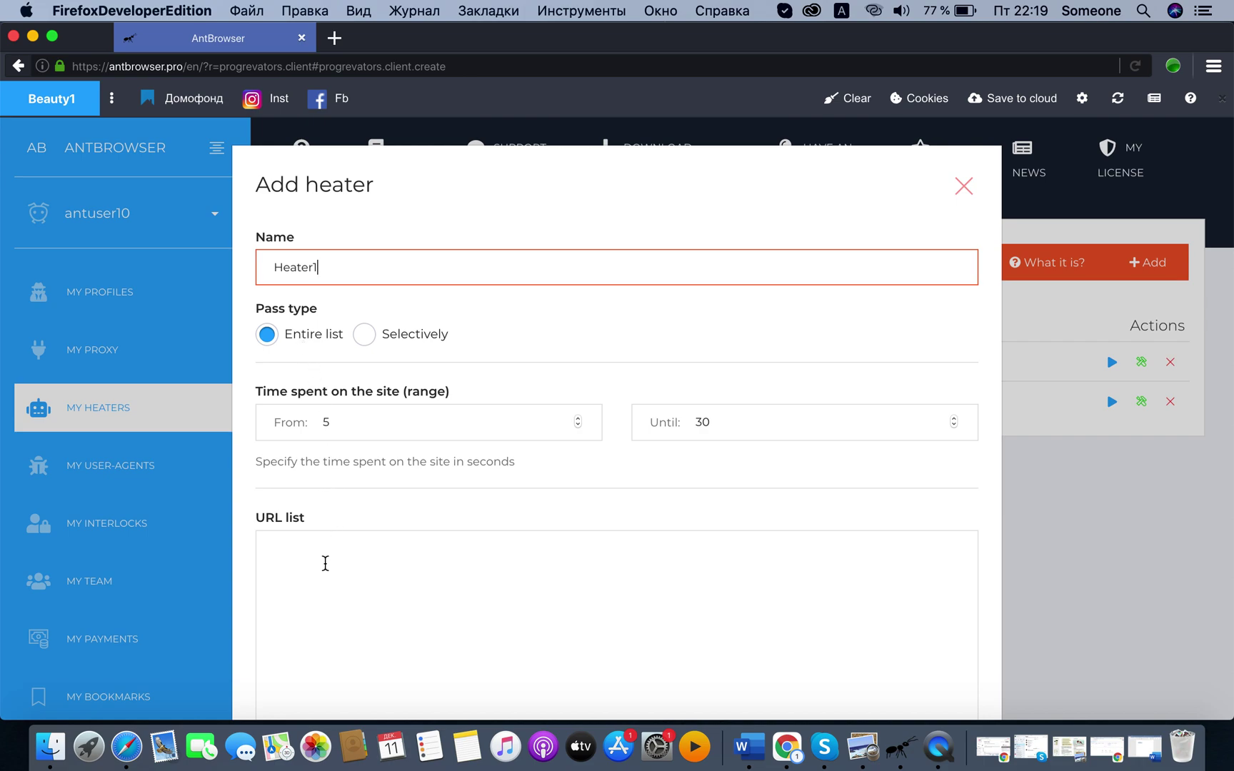
left_click(379, 602)
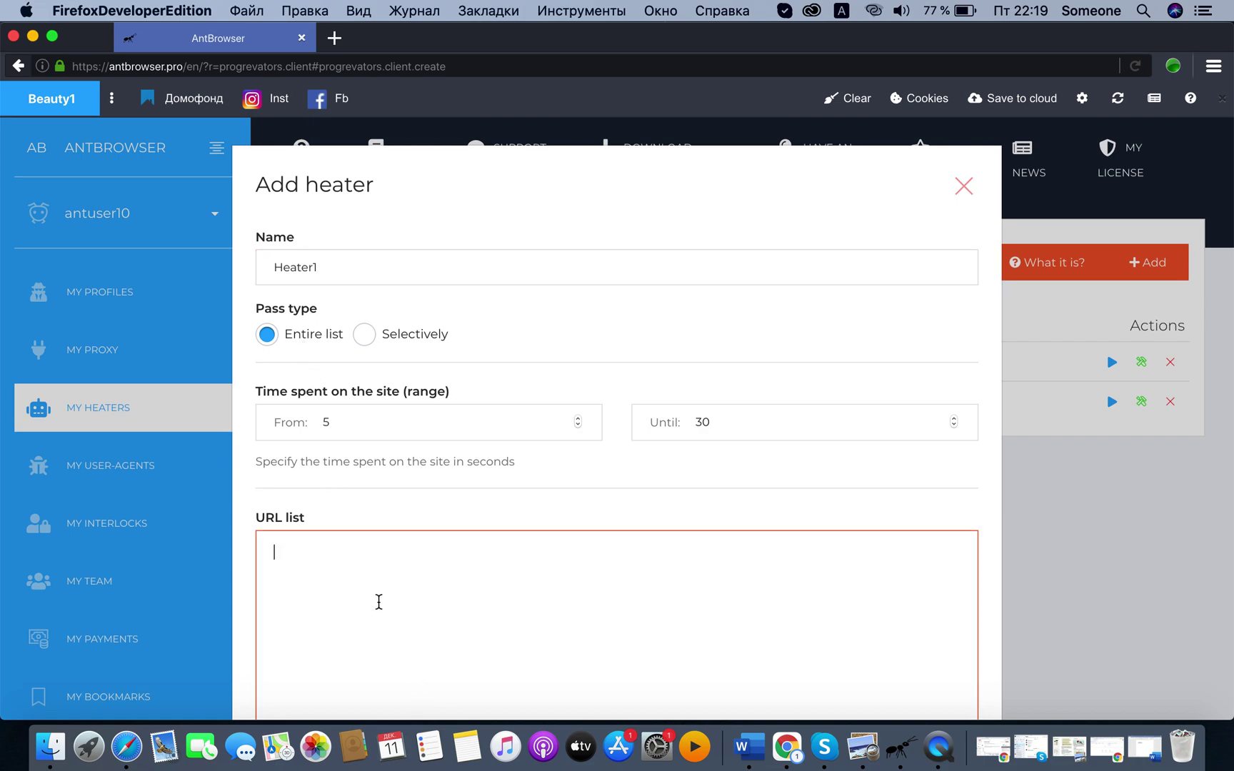
right_click(370, 574)
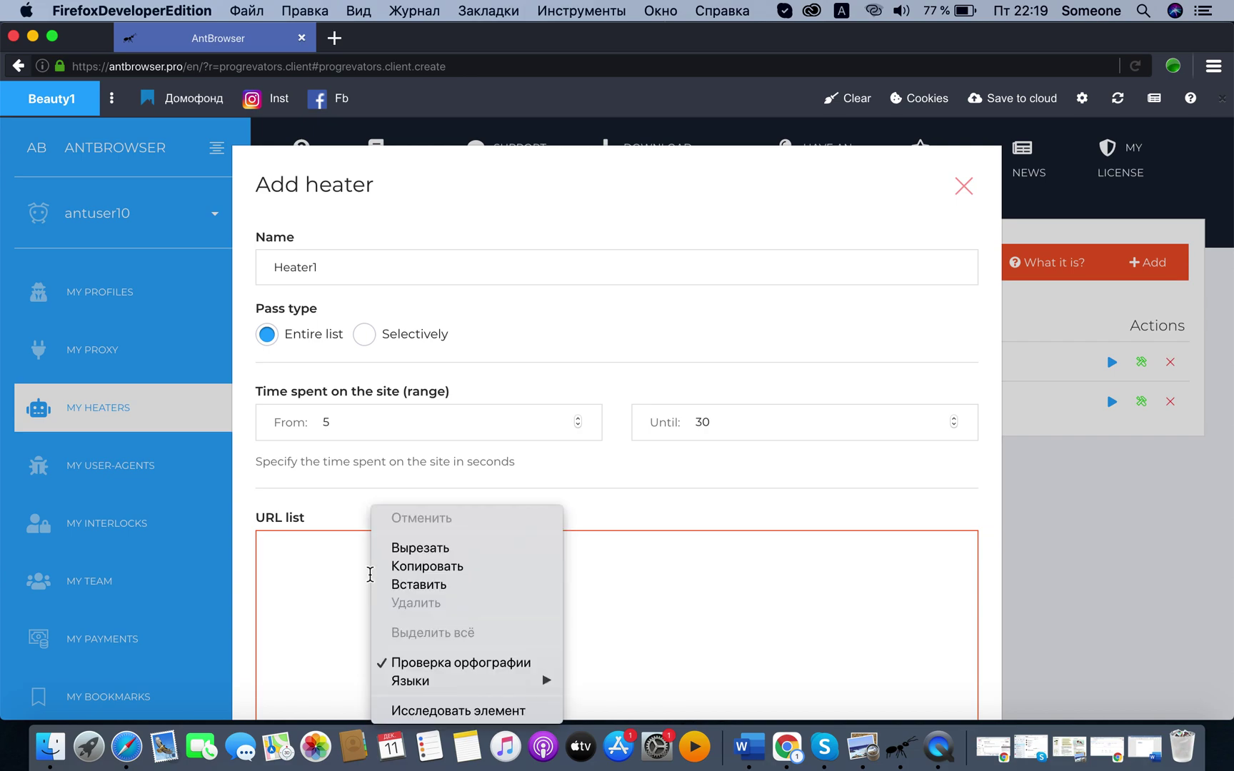
left_click(420, 585)
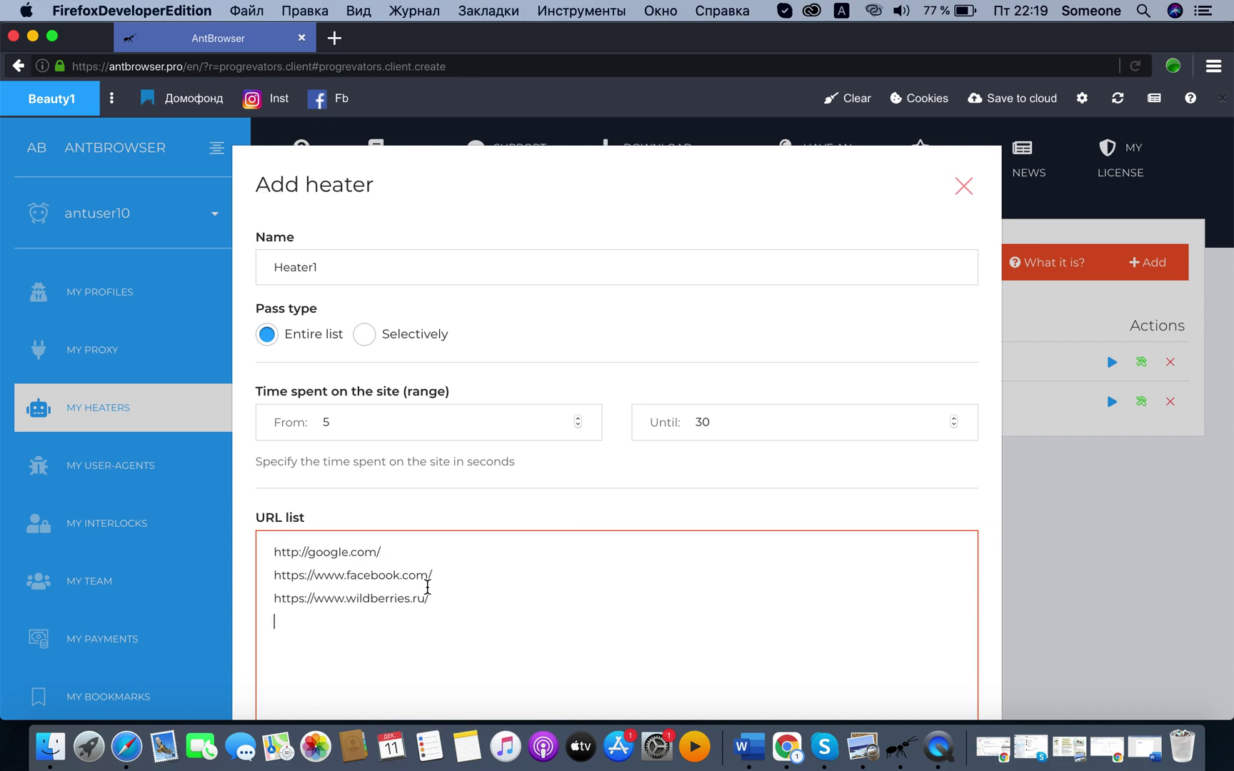
scroll(427, 587, "down", 2)
scroll(427, 587, "up", 2)
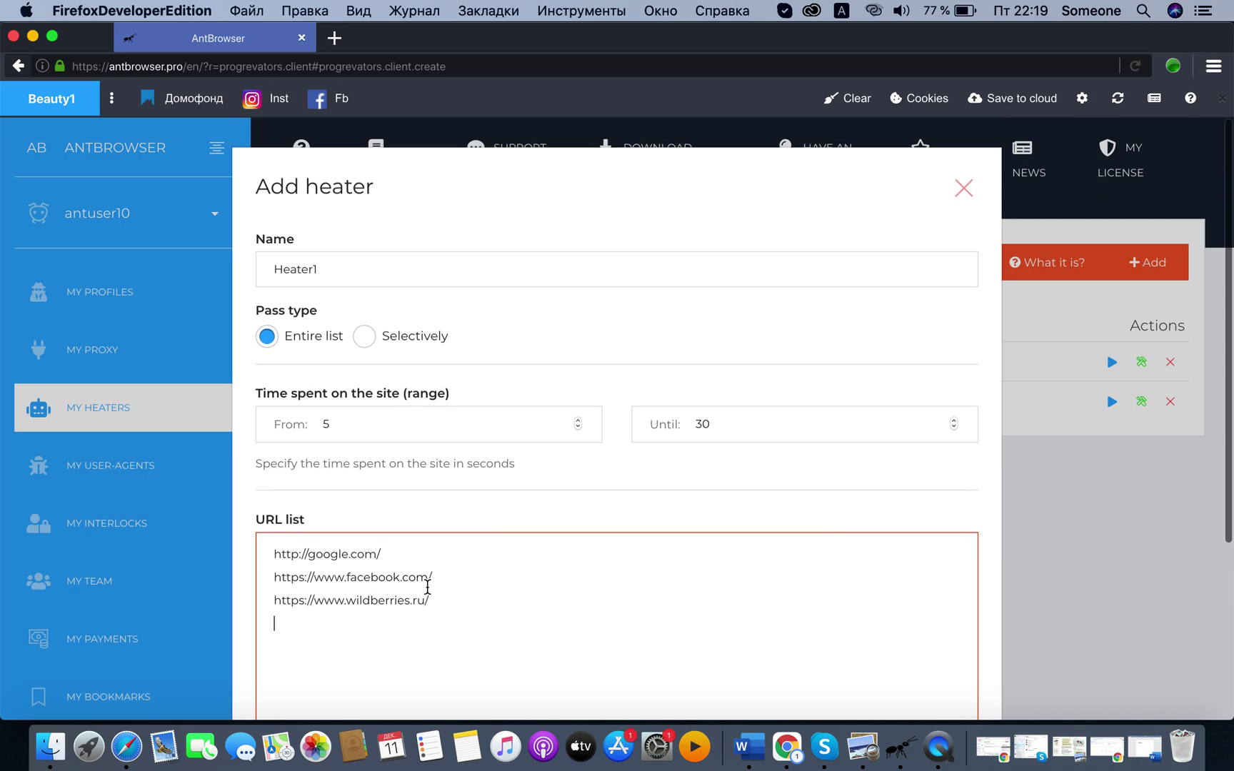
scroll(427, 587, "down", 1)
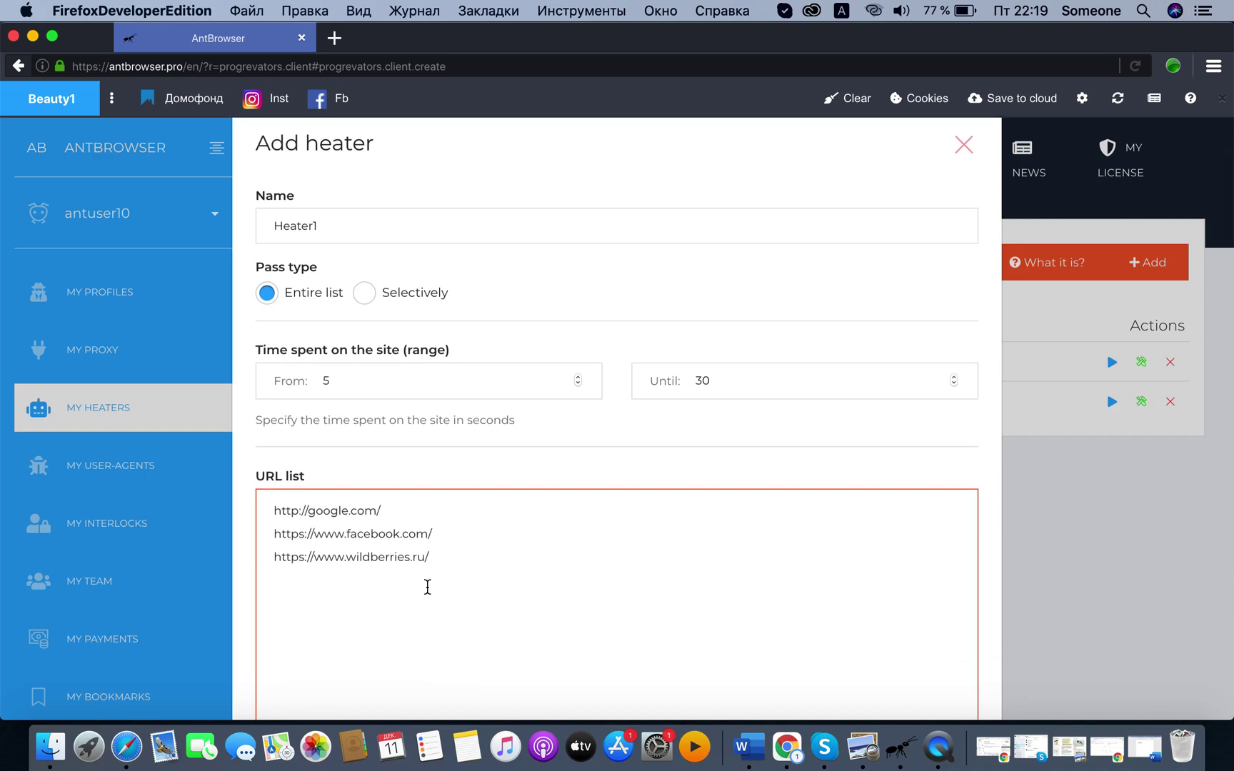
scroll(427, 586, "down", 3)
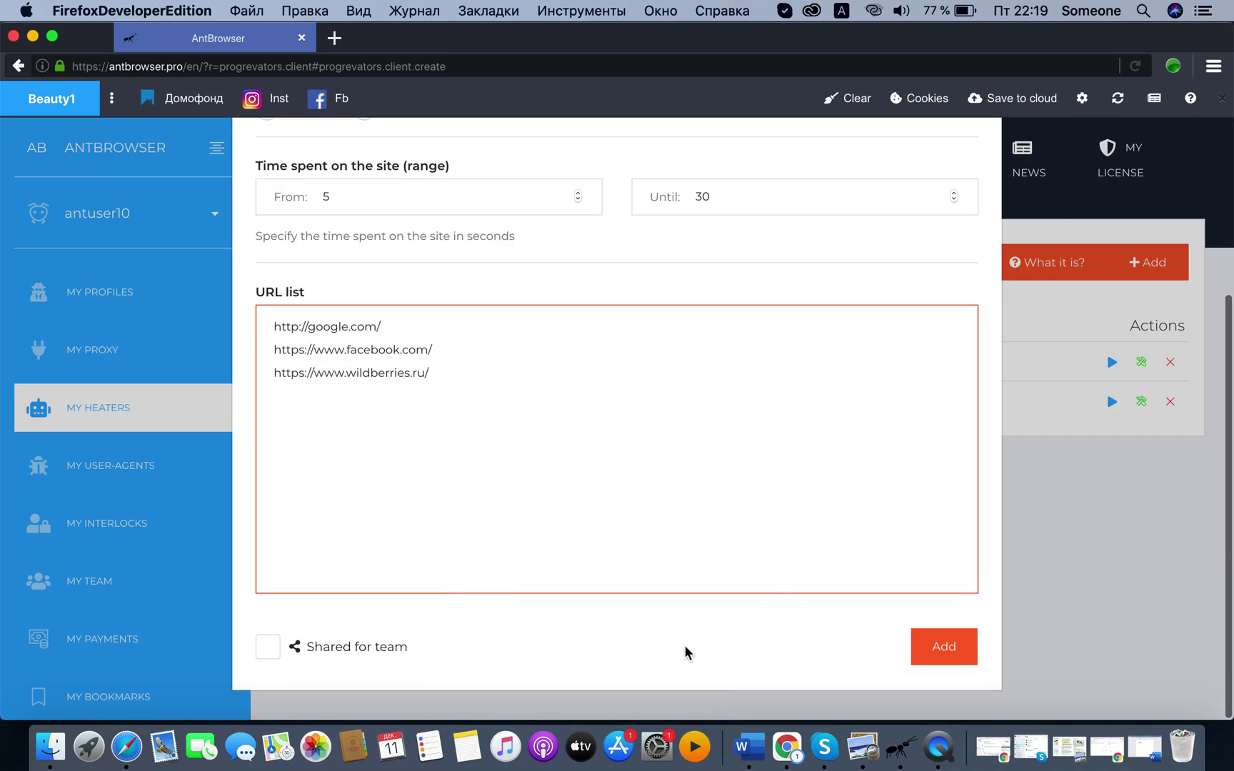
left_click(944, 647)
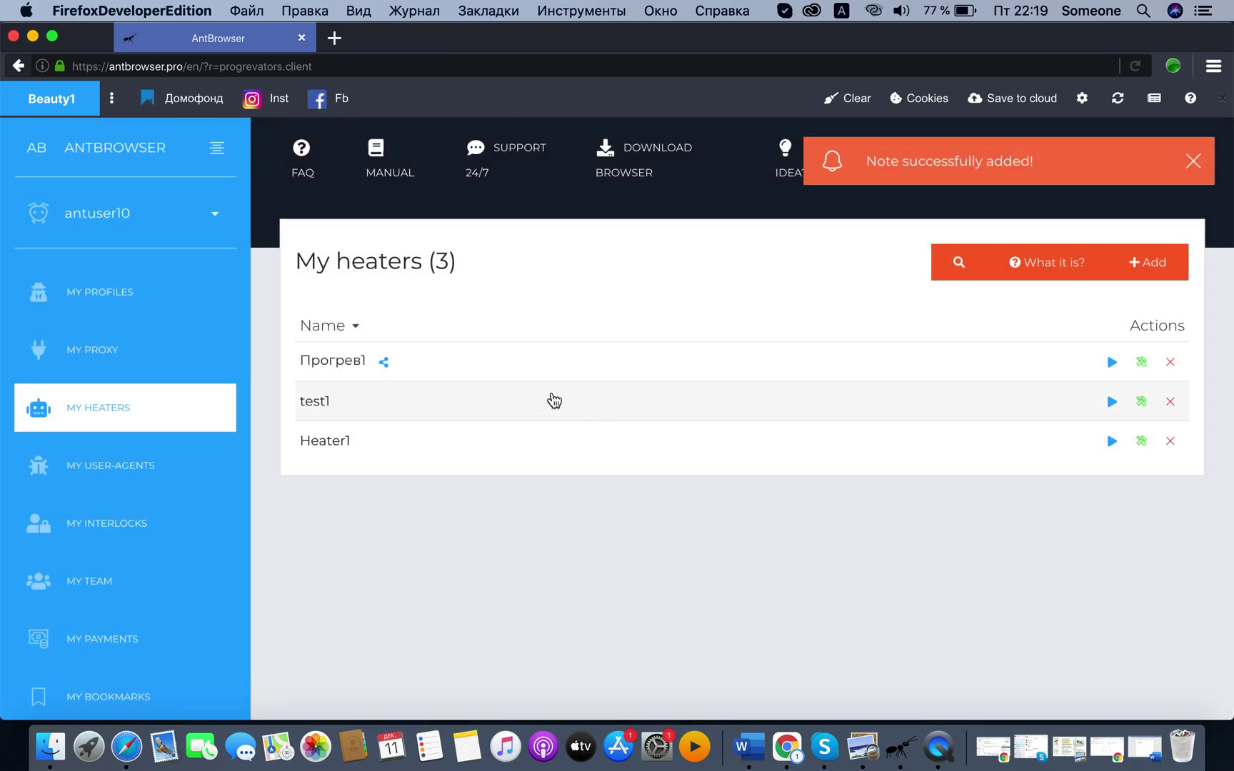
Return to My profiles and open the Beauty1 profile from the Cosmetics group for editing
scroll(544, 422, "down", 1)
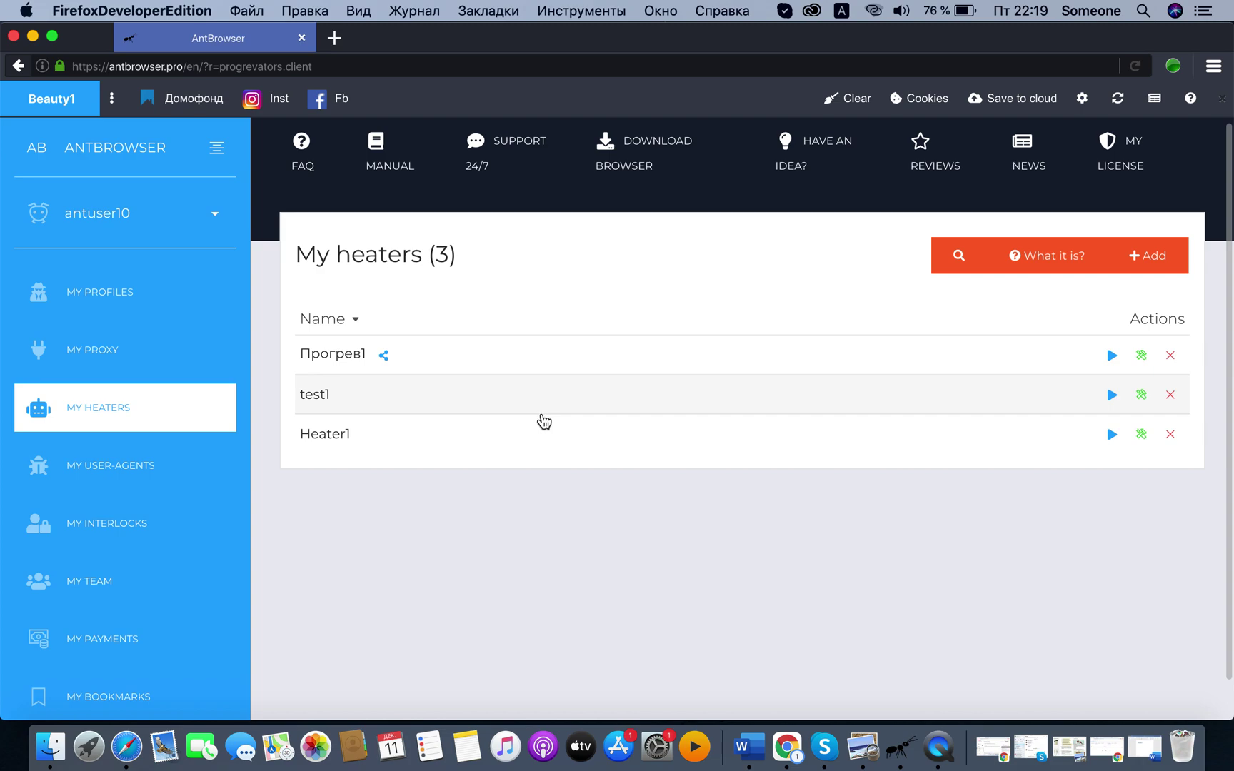
left_click(98, 315)
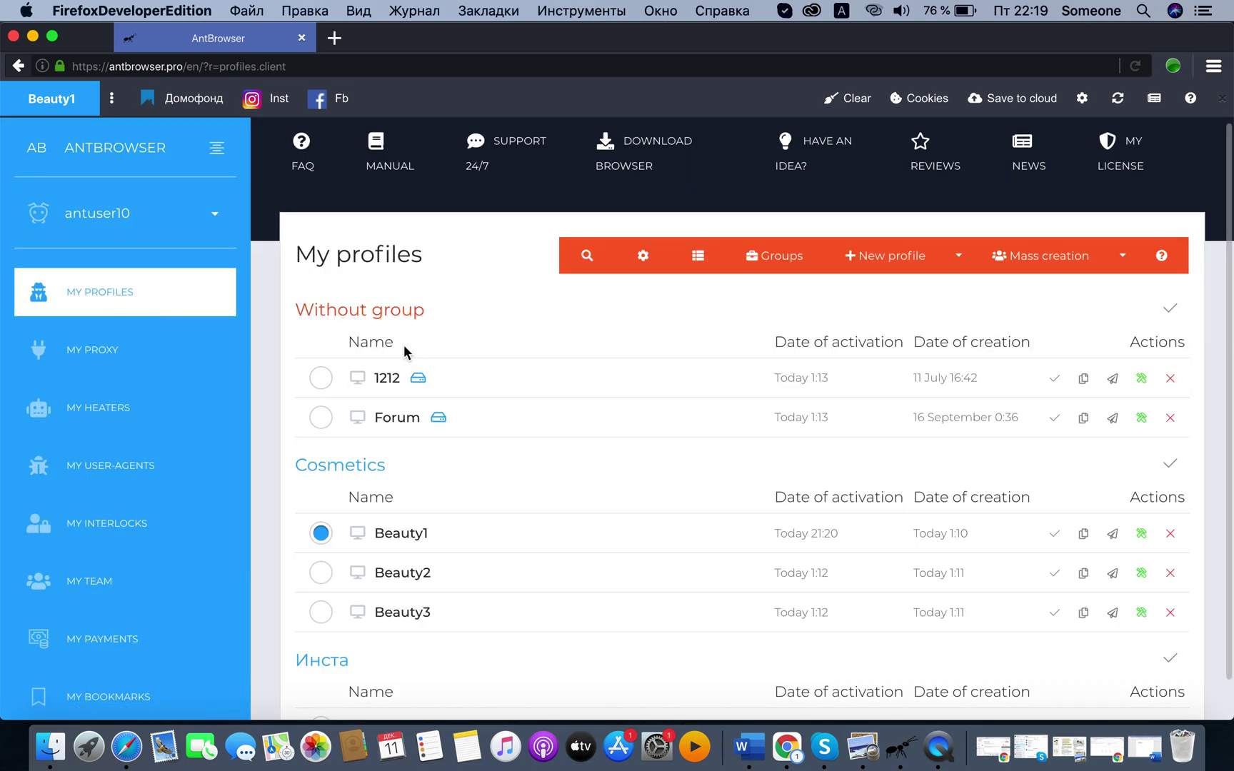
left_click(421, 534)
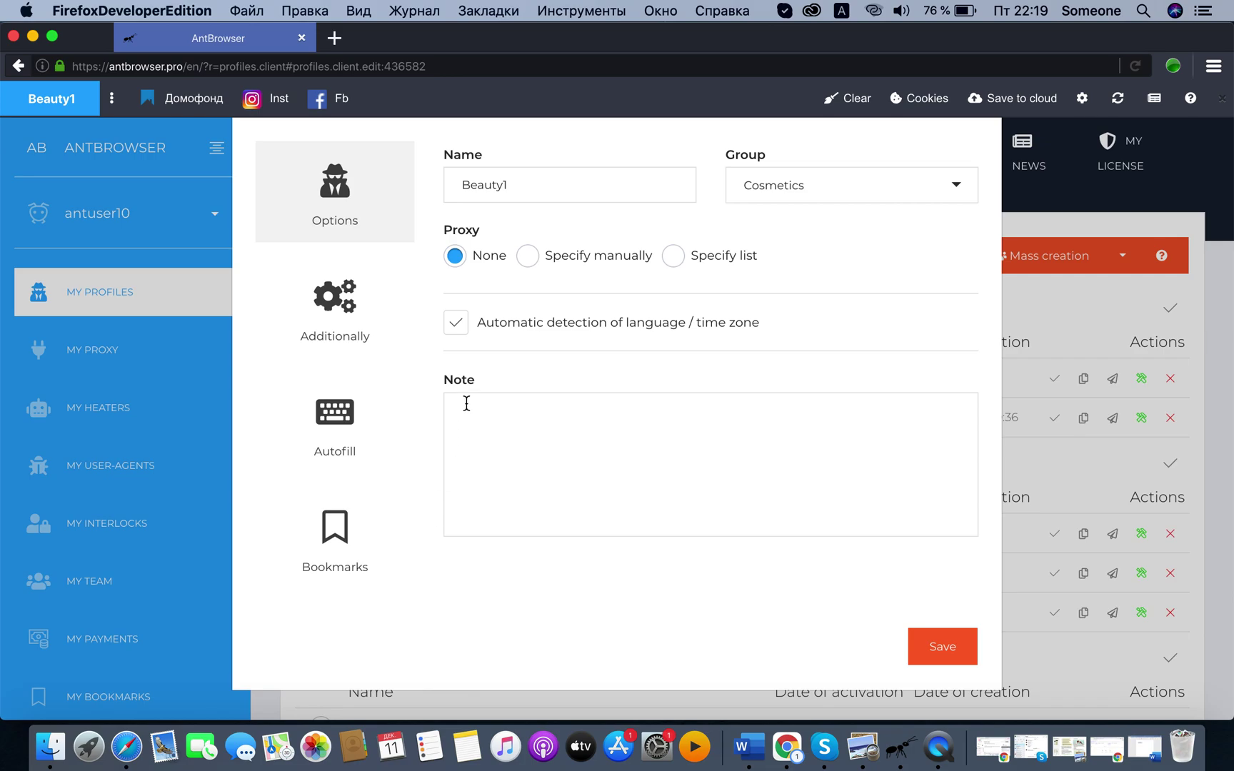
Expand Beauty1's additional settings and select the Yandex Browser user-agent
scroll(354, 334, "up", 1)
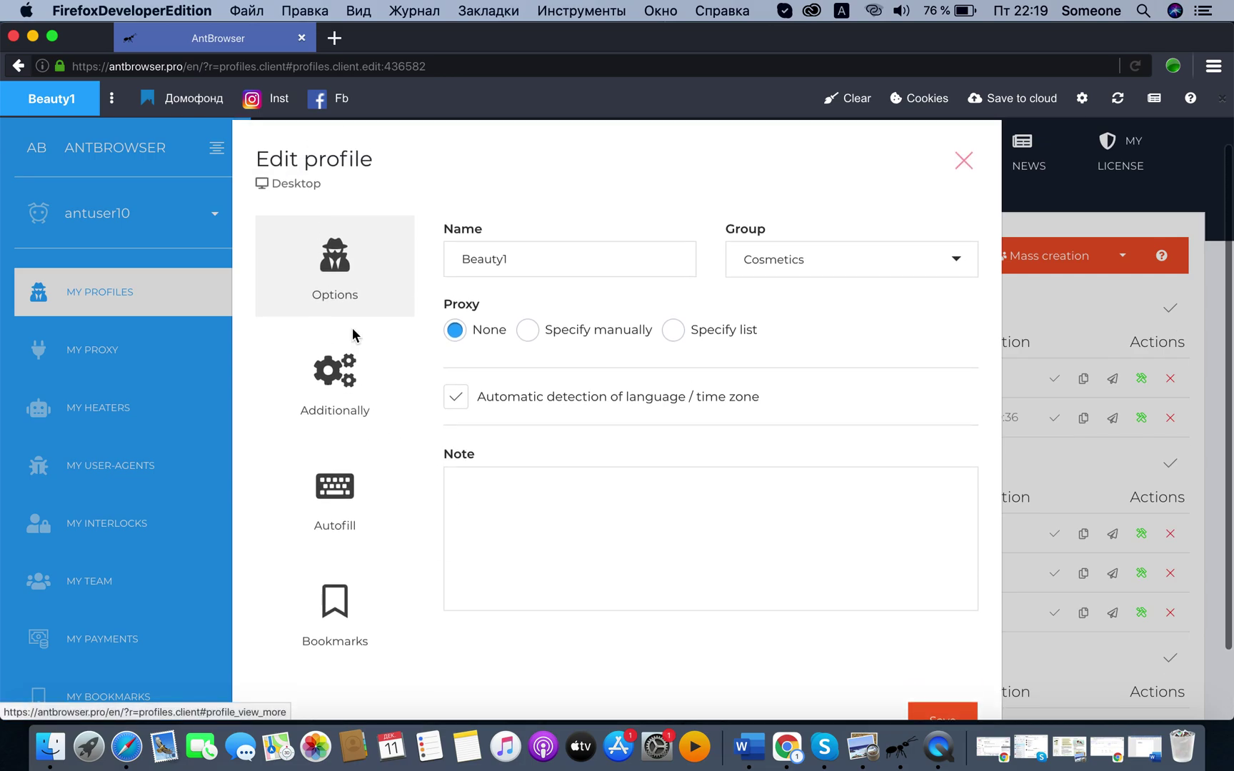
left_click(350, 370)
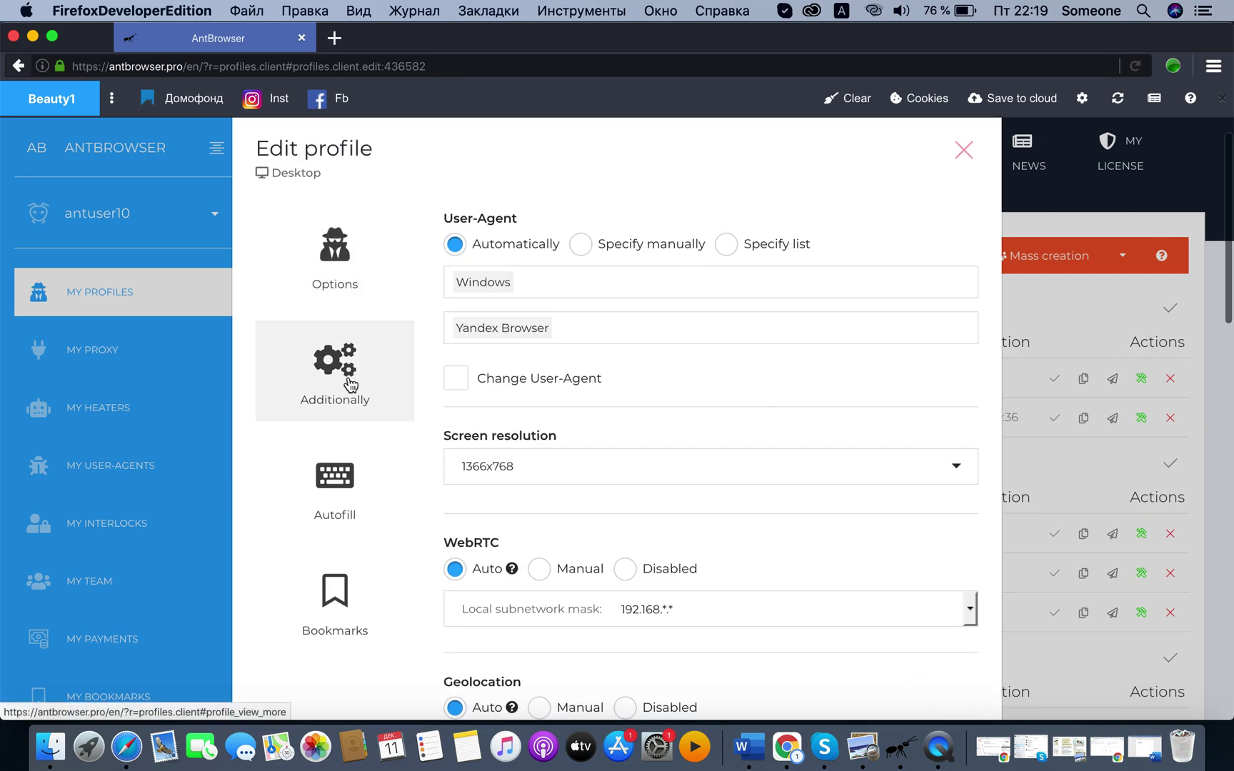
scroll(470, 436, "down", 2)
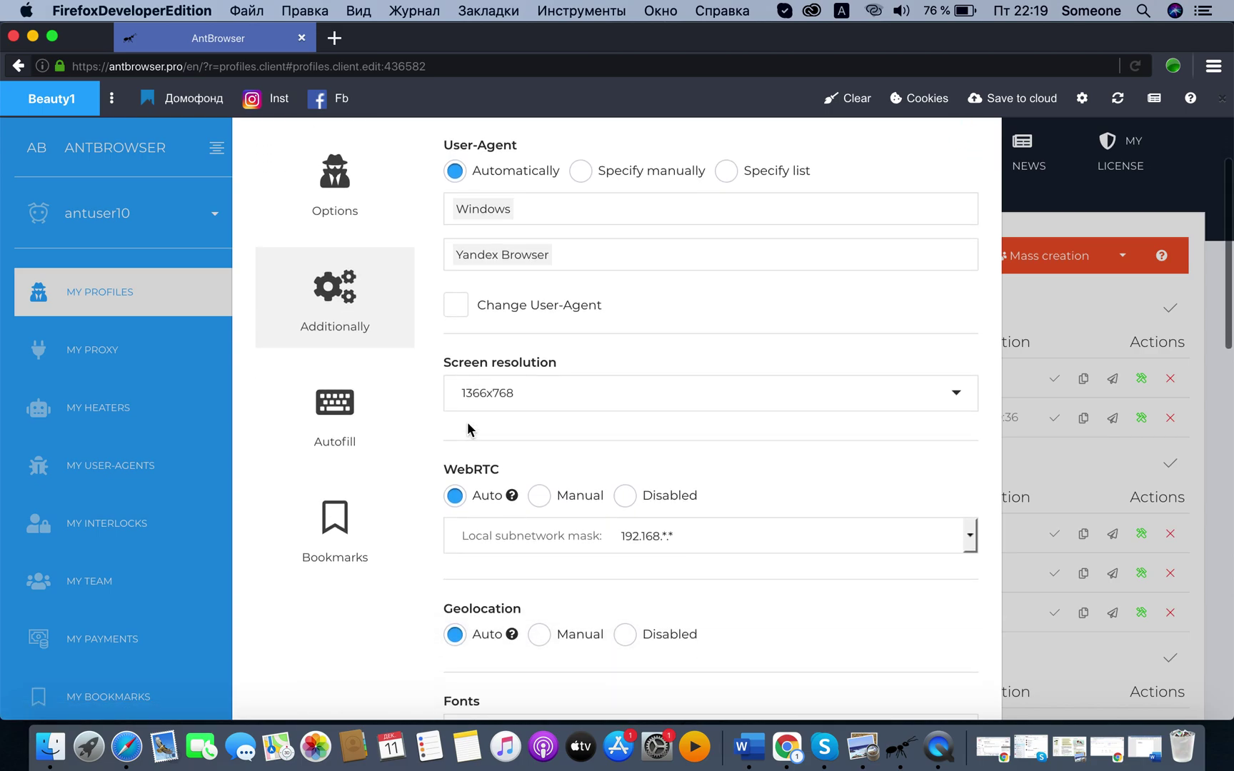
scroll(470, 435, "down", 1)
scroll(469, 428, "down", 1)
left_click(488, 182)
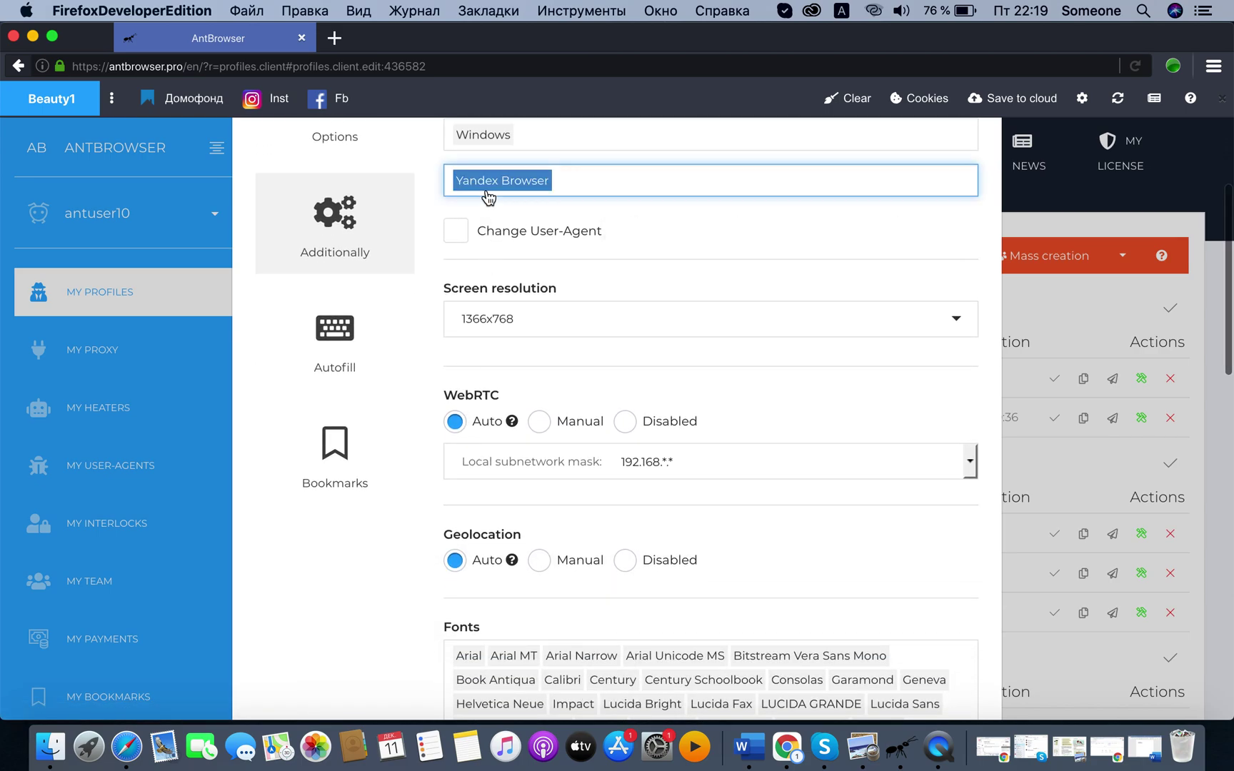
Choose Heater1 as Beauty1's heater and save the profile
scroll(543, 197, "up", 2)
scroll(535, 196, "down", 4)
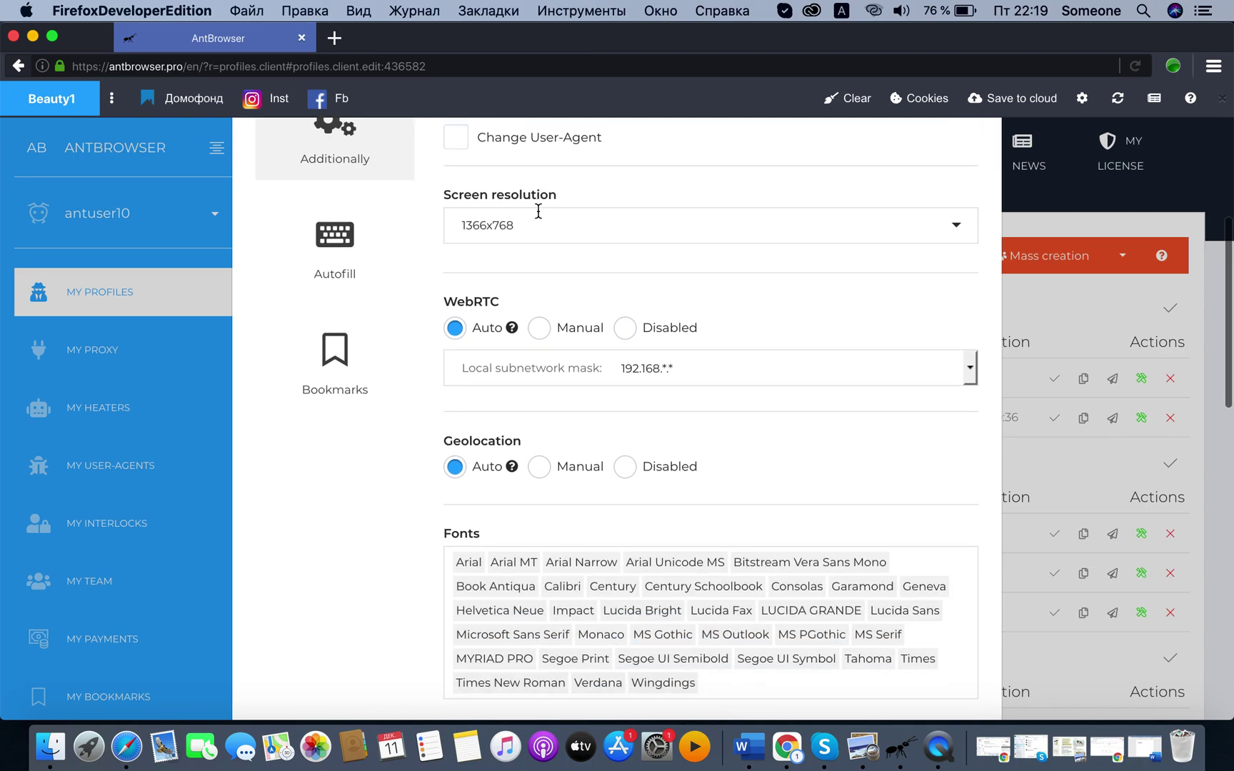
scroll(536, 207, "down", 3)
scroll(540, 204, "down", 5)
scroll(547, 200, "down", 1)
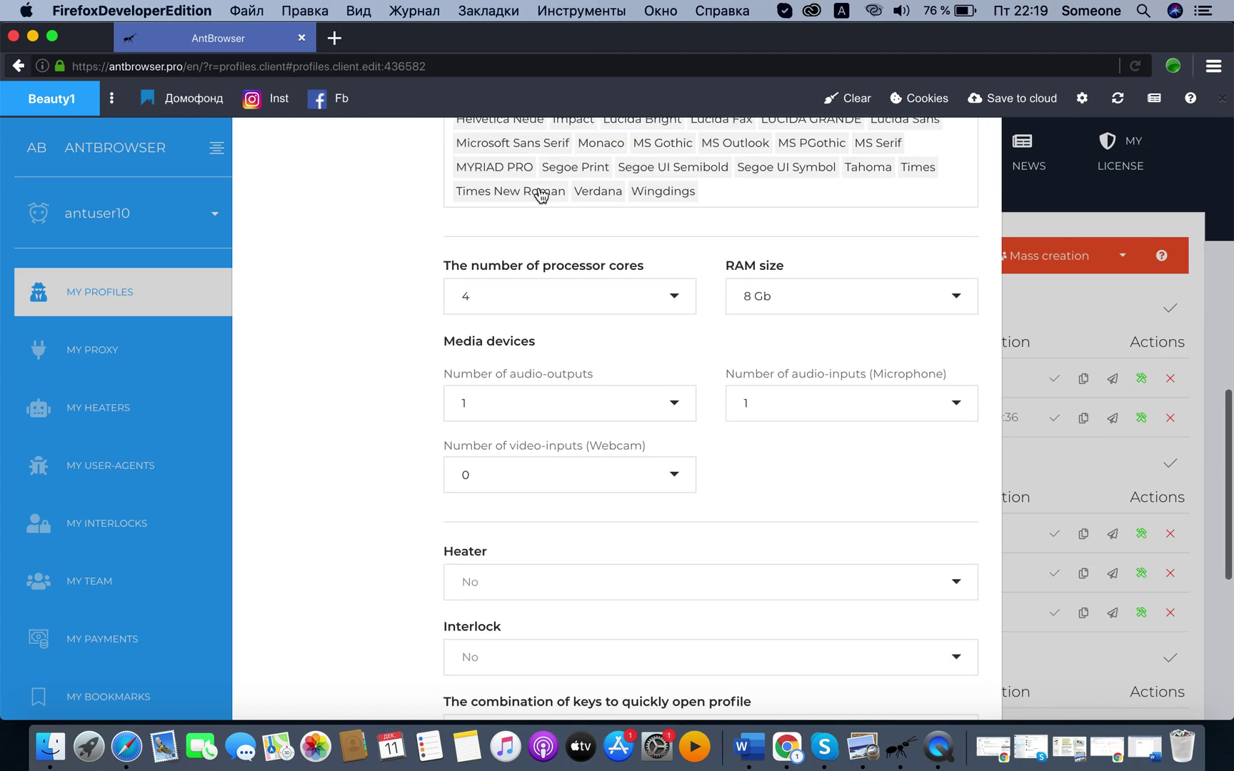
scroll(544, 193, "down", 1)
scroll(532, 328, "down", 2)
left_click(504, 392)
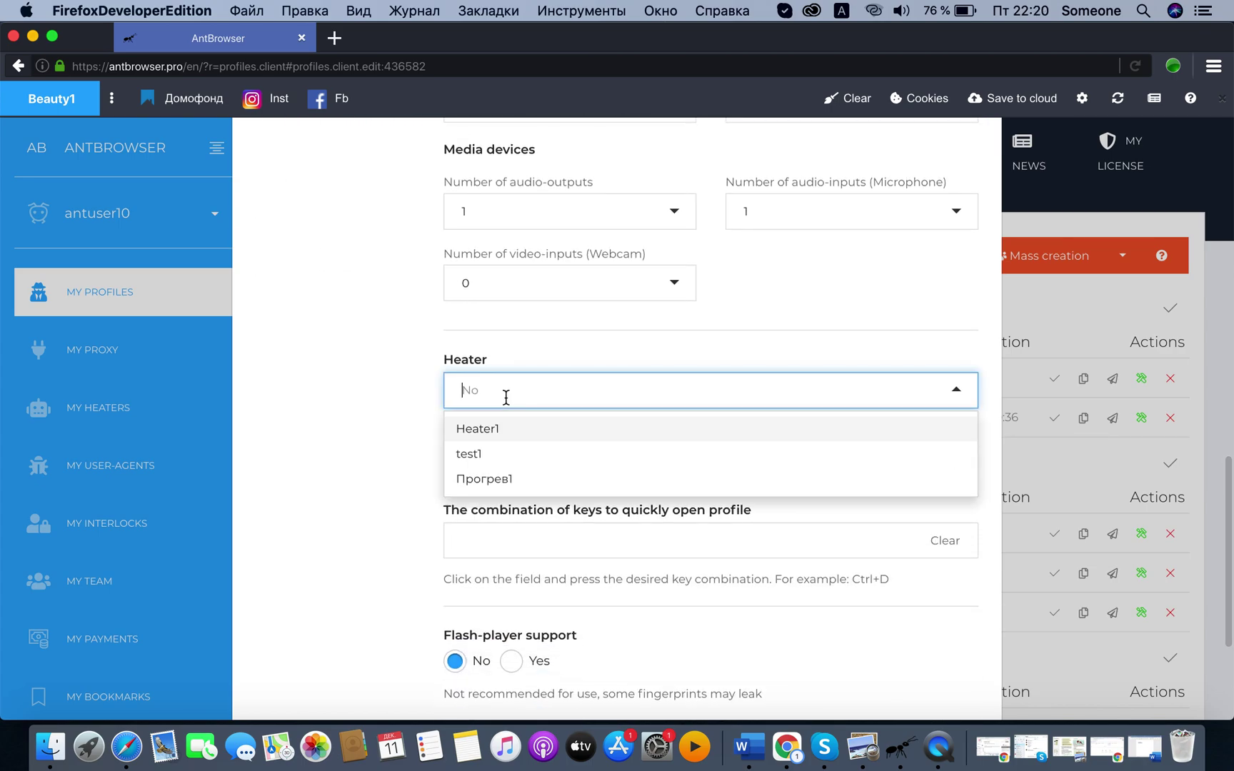
left_click(490, 429)
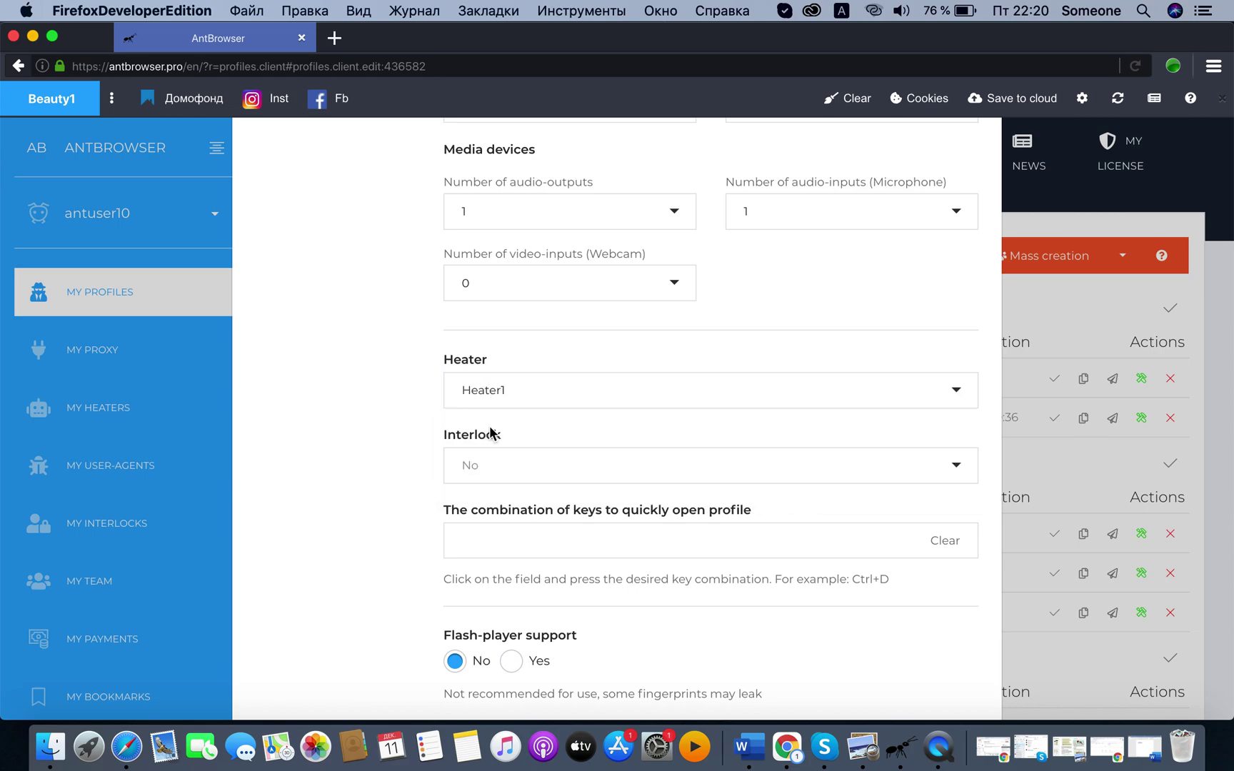
scroll(491, 431, "down", 2)
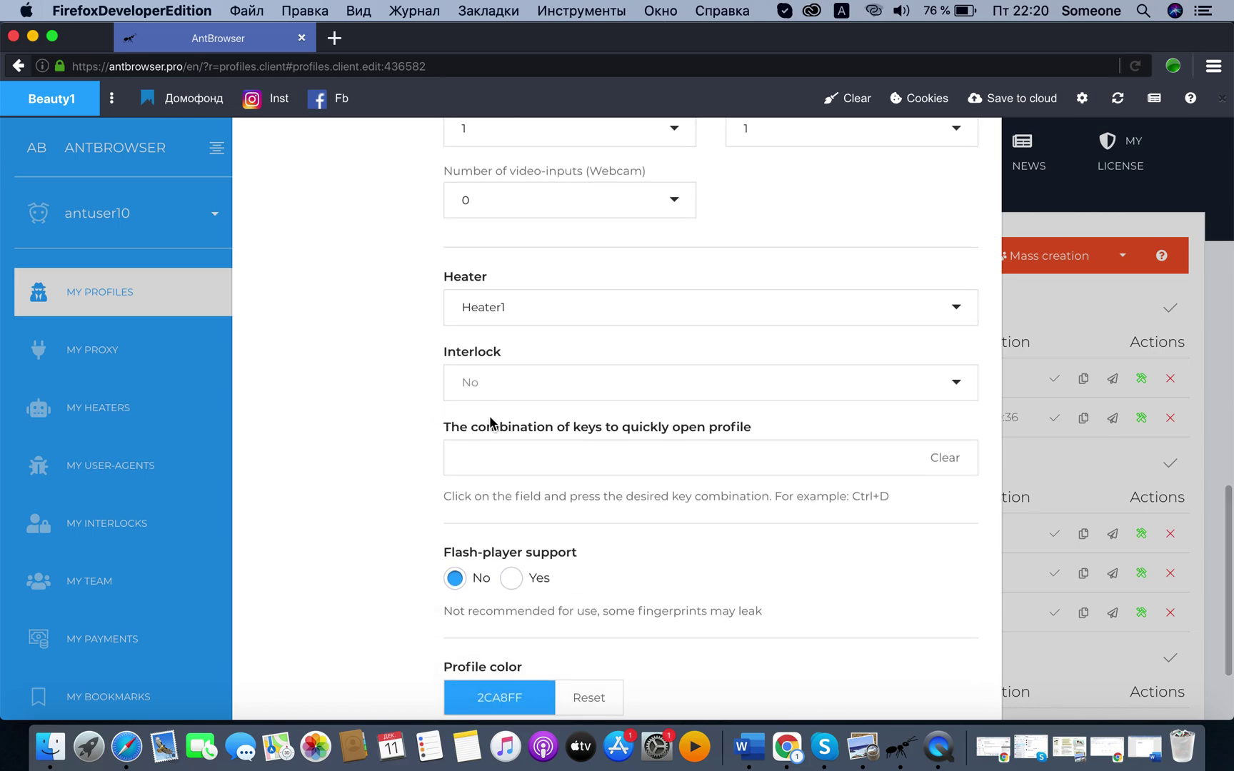
scroll(489, 414, "down", 1)
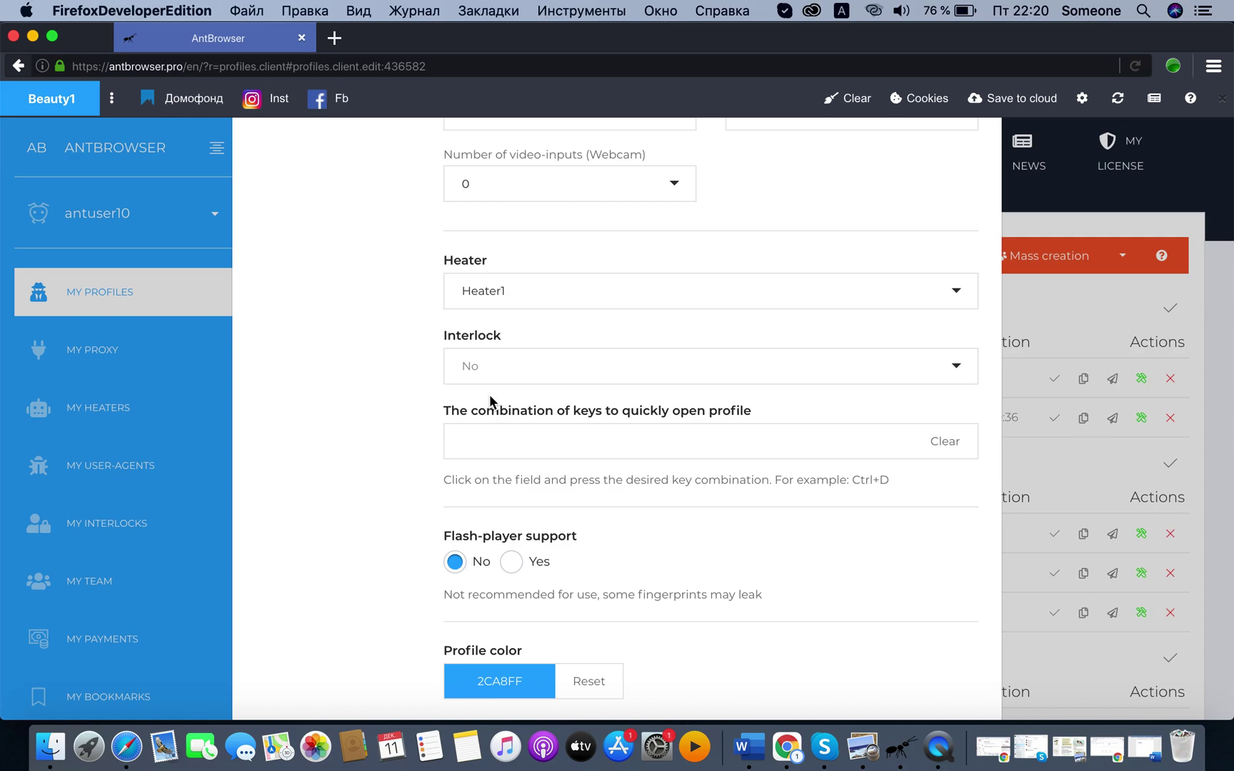
scroll(488, 394, "down", 1)
scroll(488, 393, "down", 2)
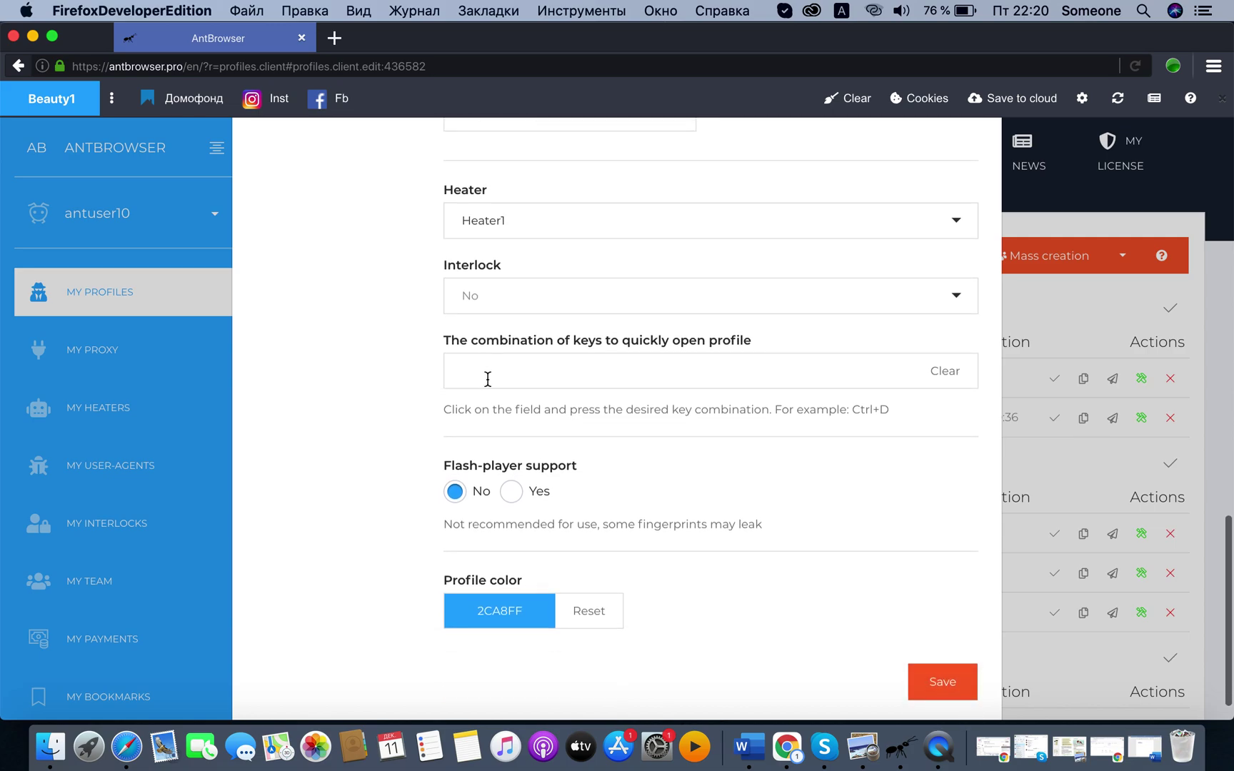
left_click(938, 685)
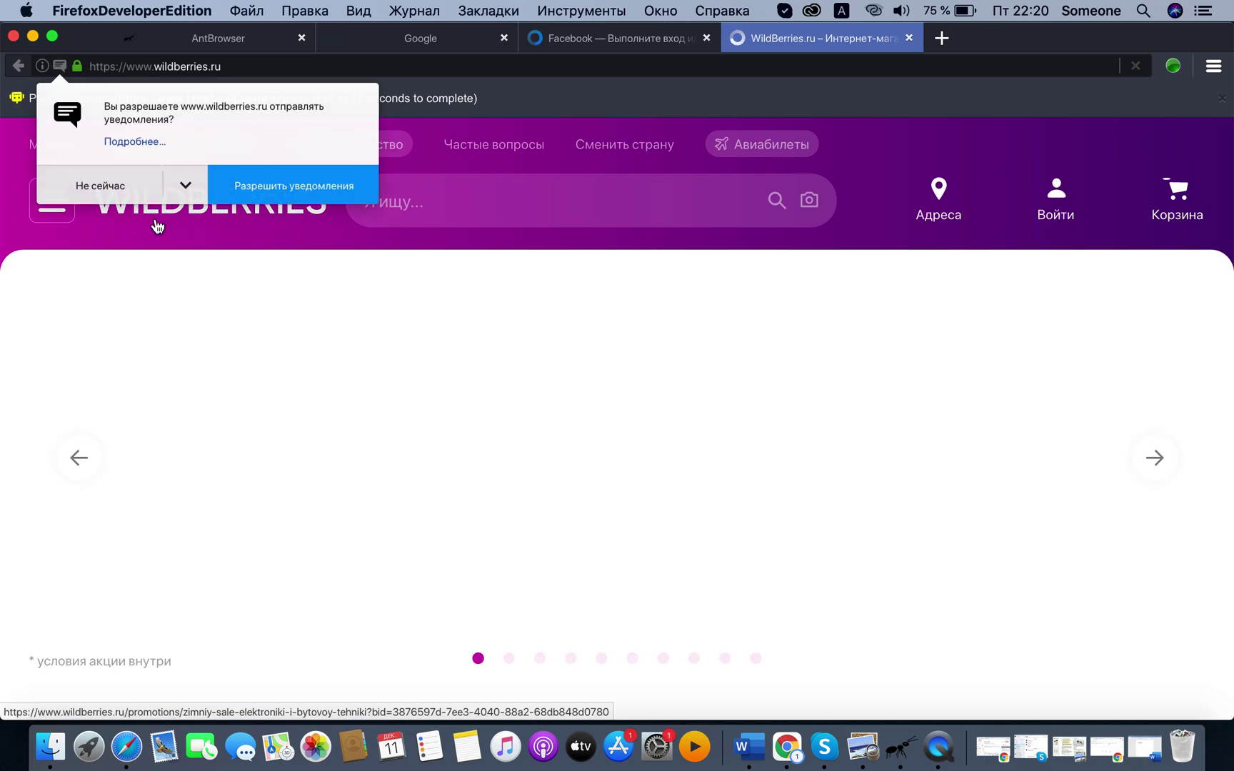
Decline the Wildberries notification prompt with Не сейчас while Beauty1 heats
left_click(114, 186)
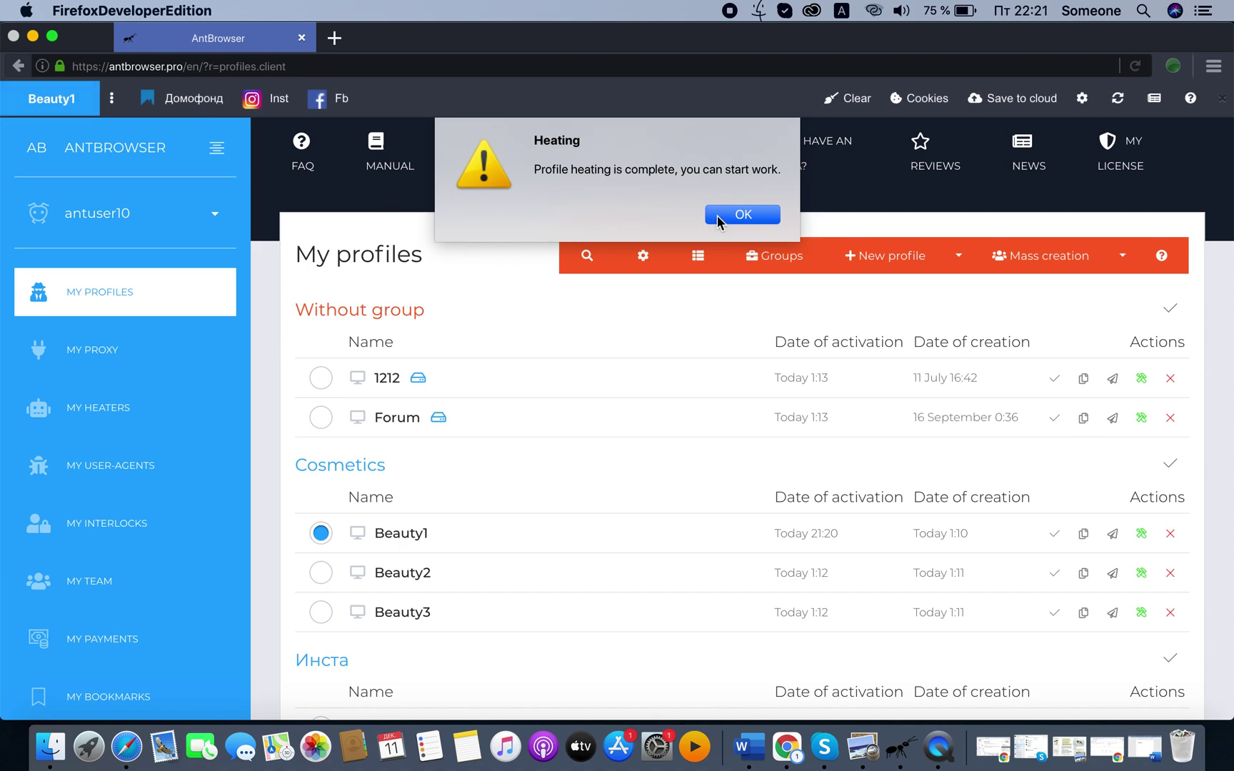
Close the Heating complete dialog and start another new heater from My heaters
left_click(727, 214)
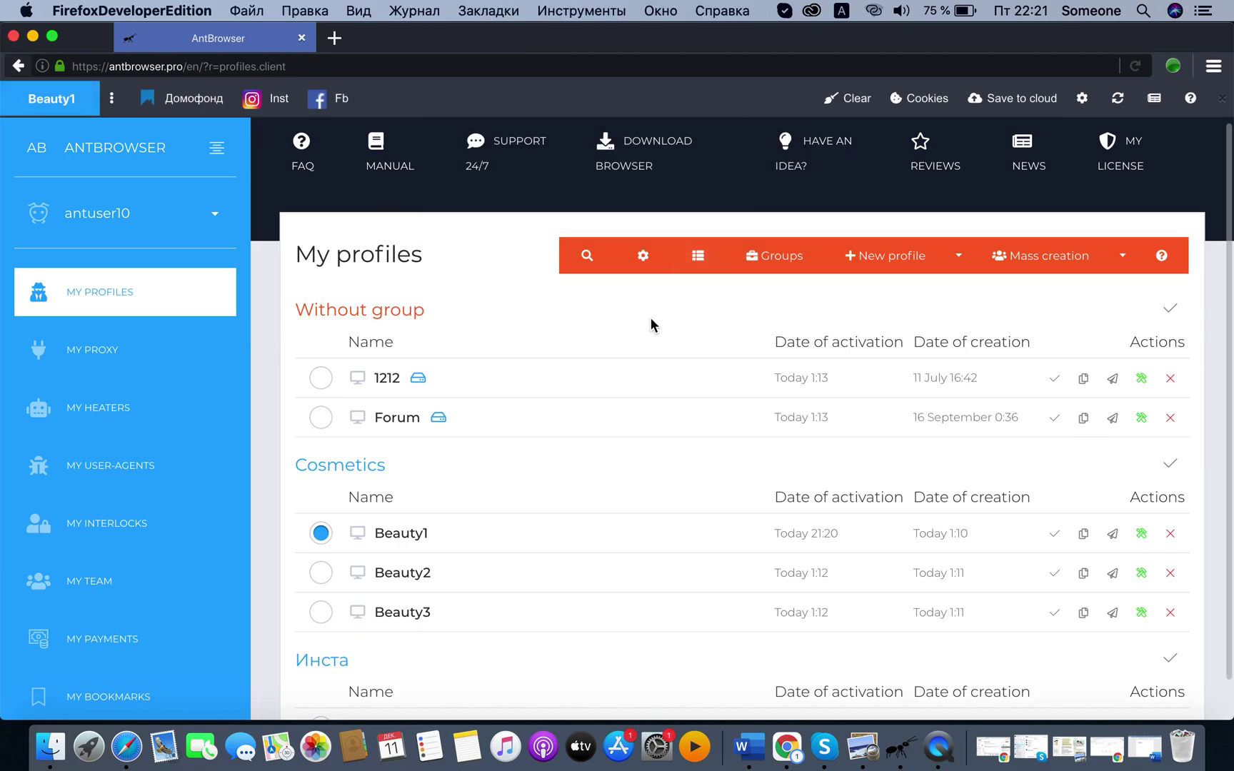
left_click(135, 414)
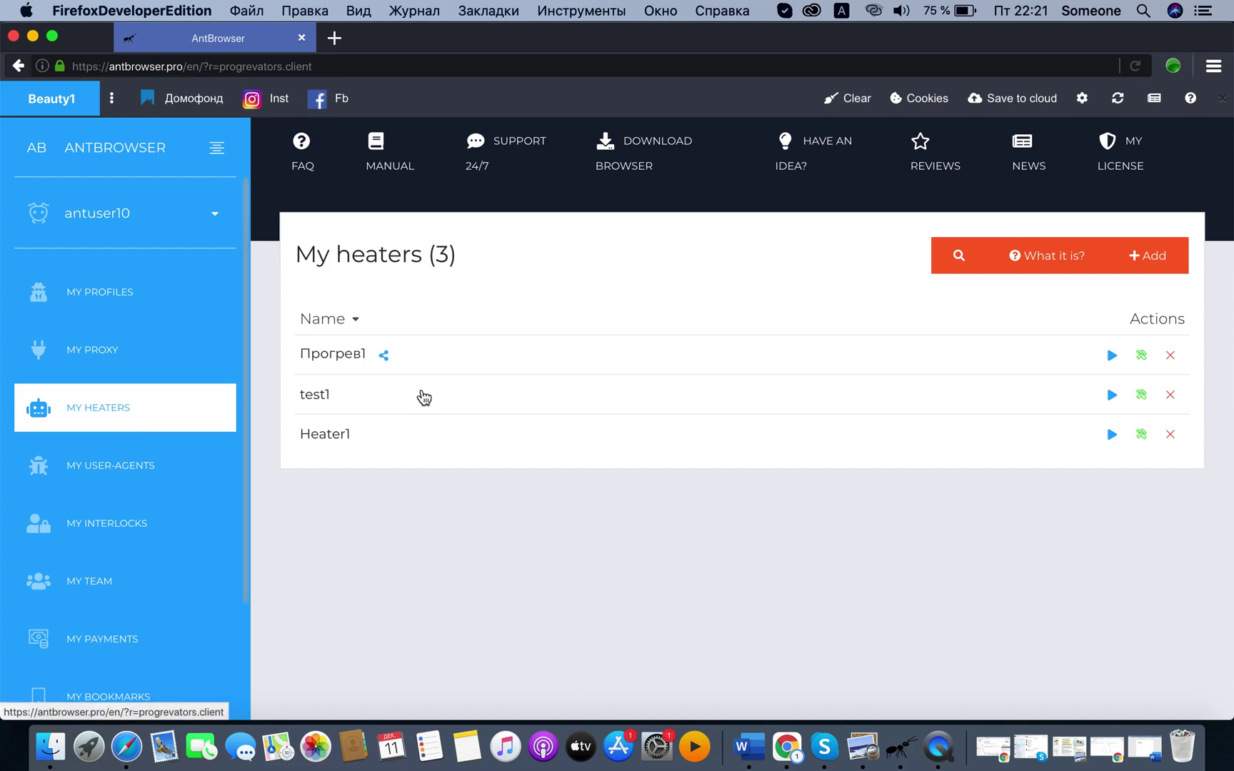
left_click(1154, 257)
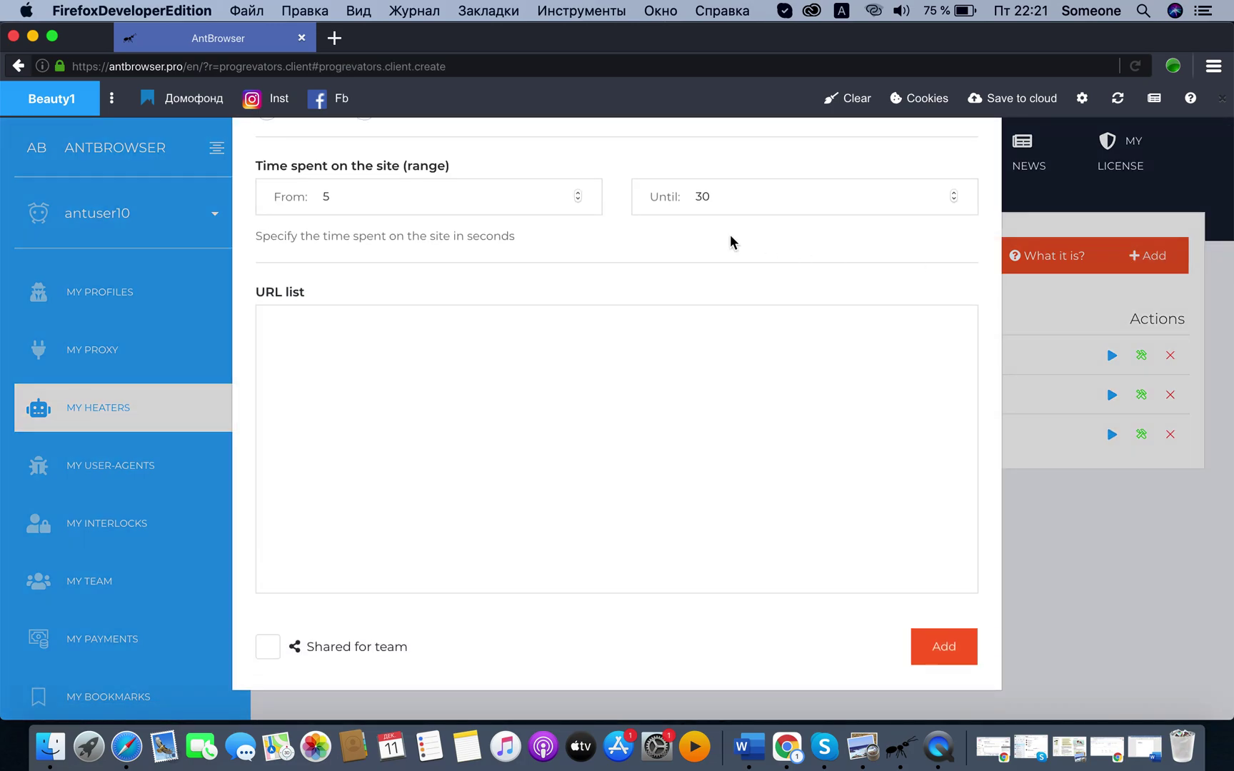
Name the new heater Heater2 and set its pass type to Selectively
scroll(473, 178, "up", 3)
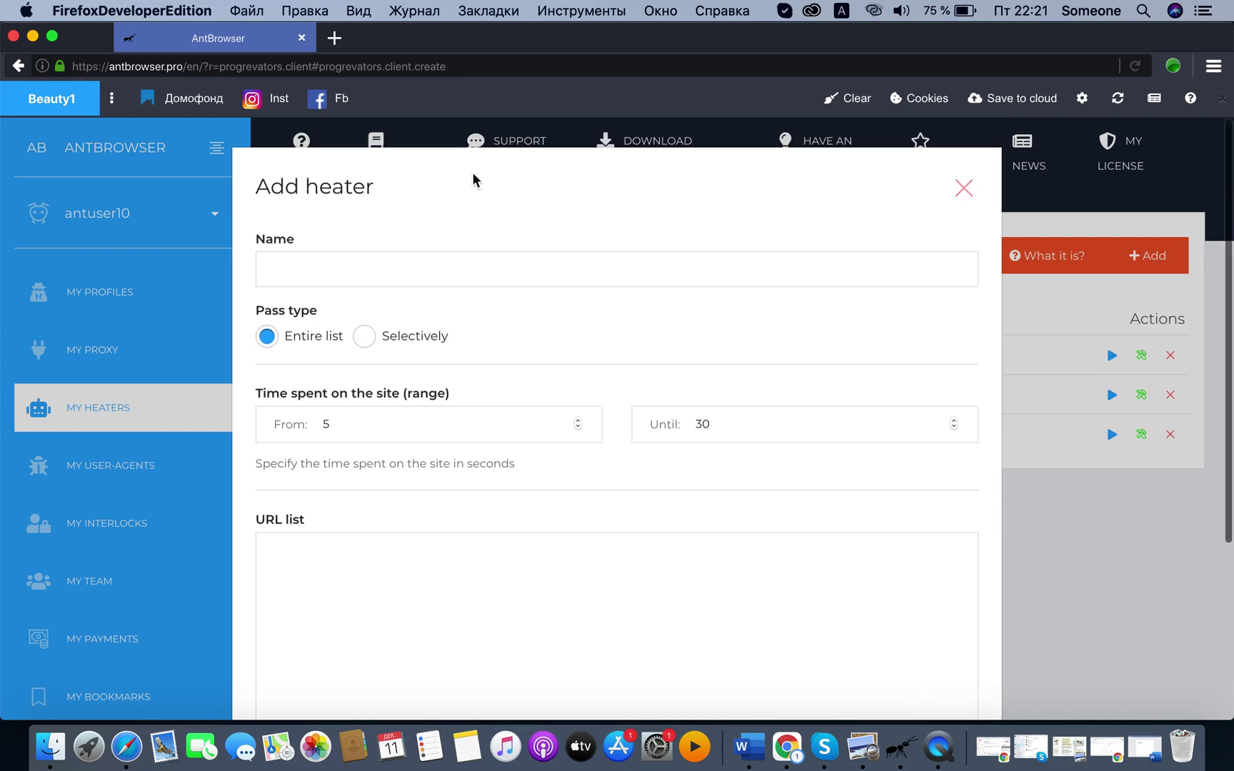
scroll(459, 262, "down", 1)
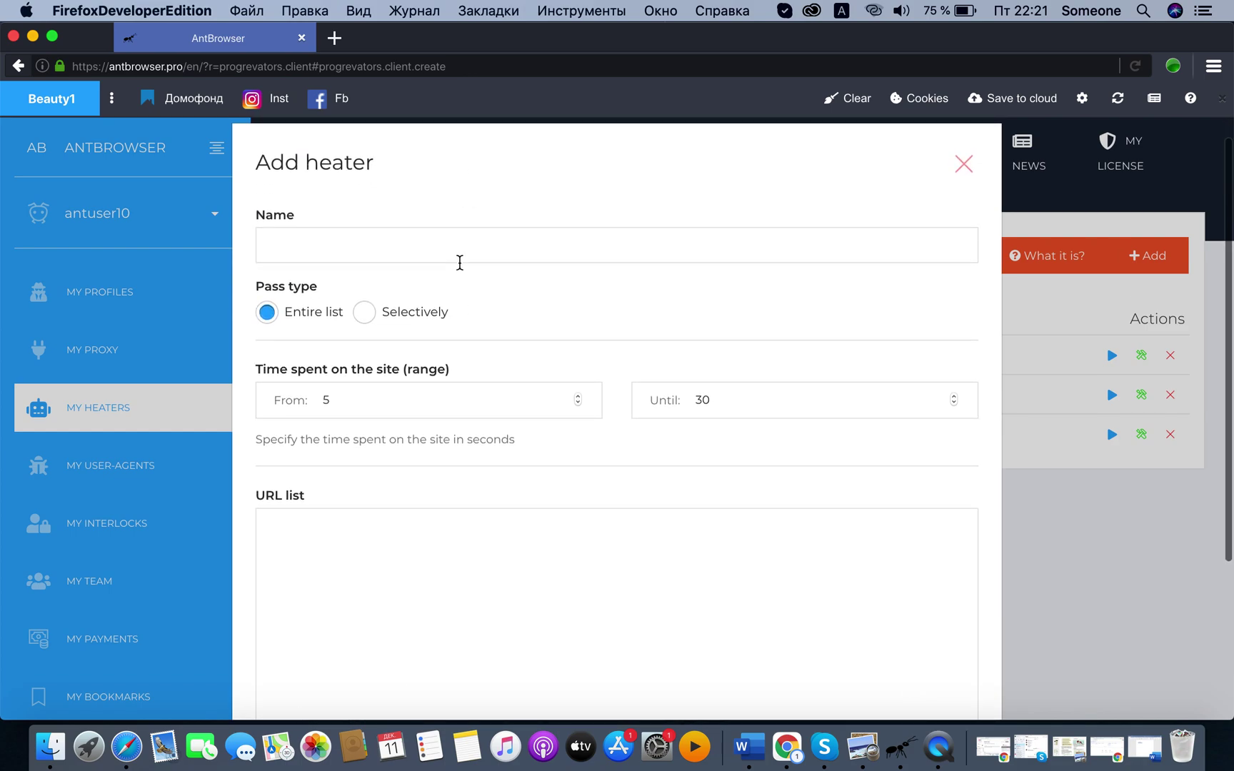
scroll(459, 262, "up", 1)
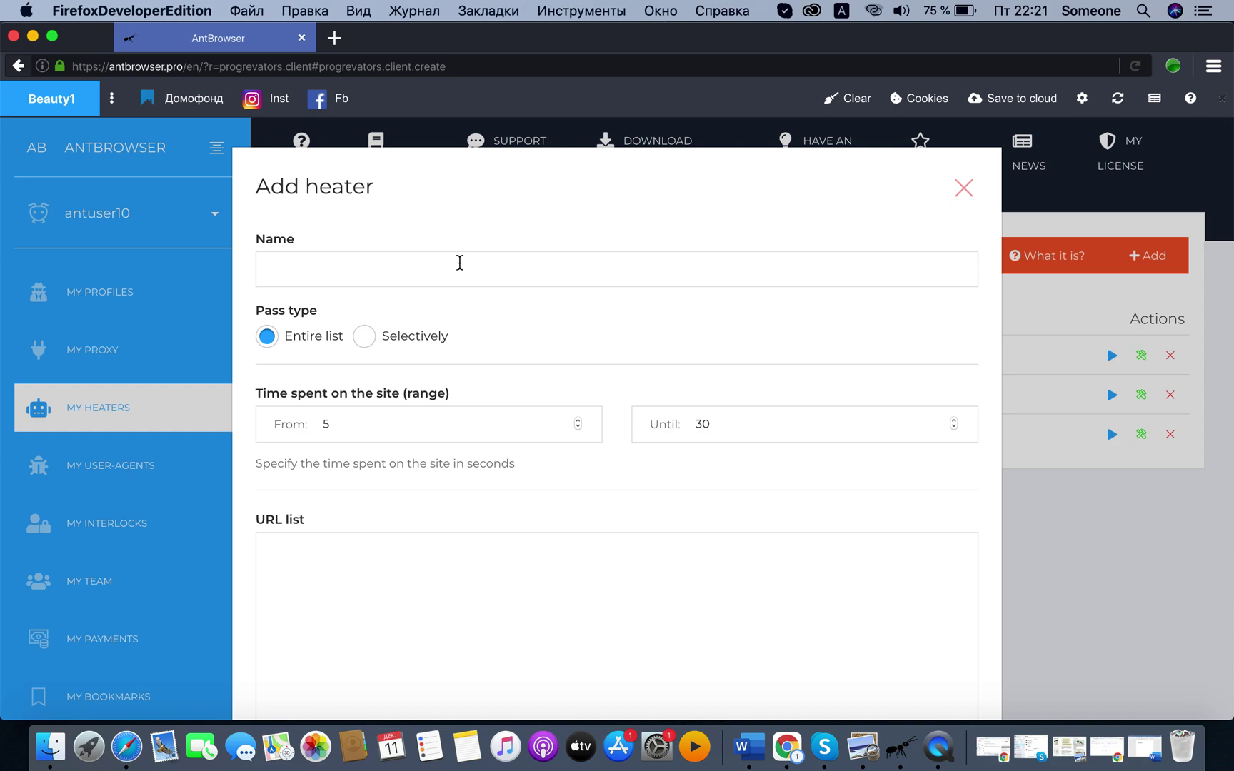
left_click(381, 261)
type("H")
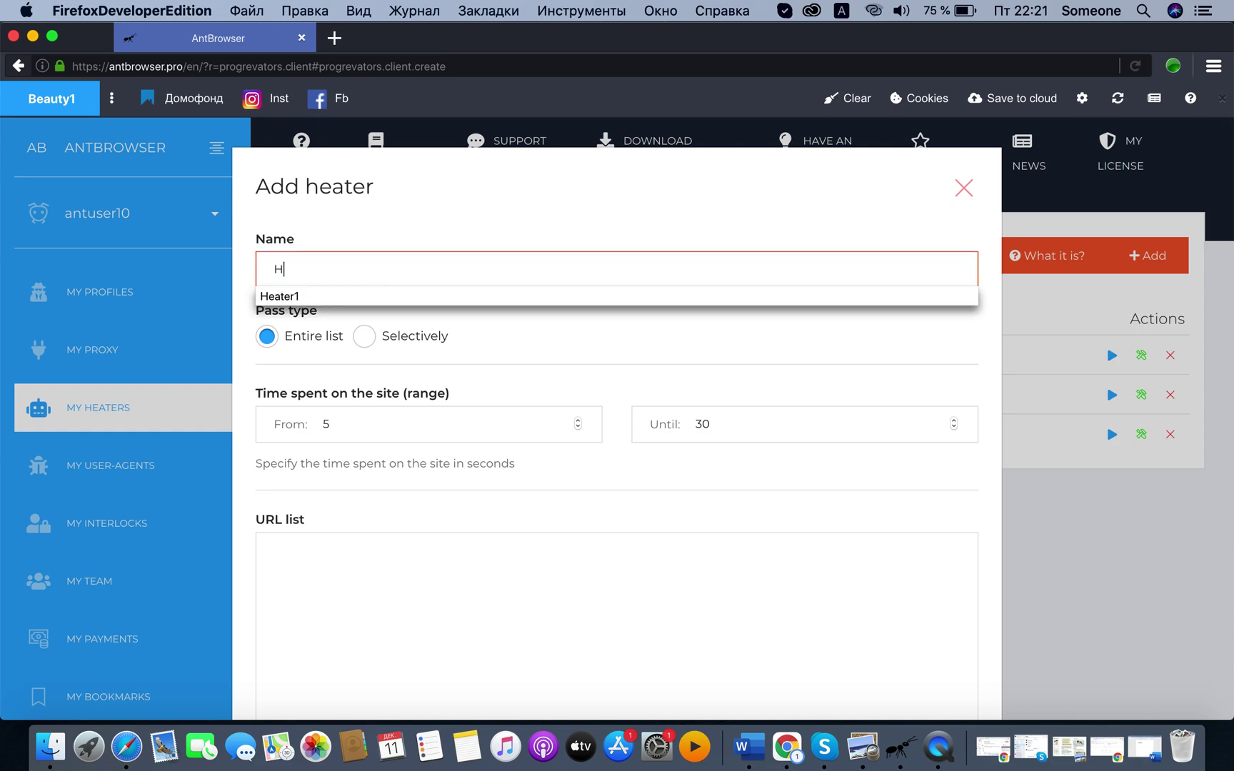
type("eater2")
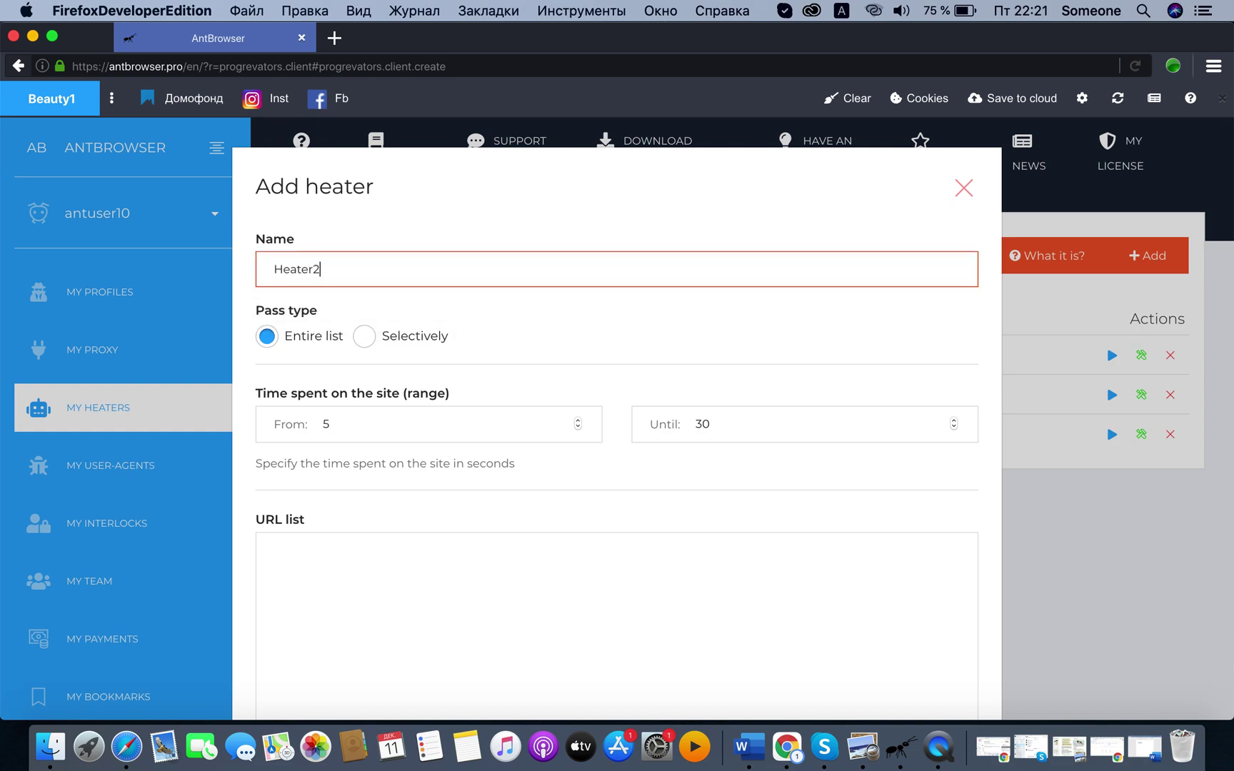
key("BackSpace")
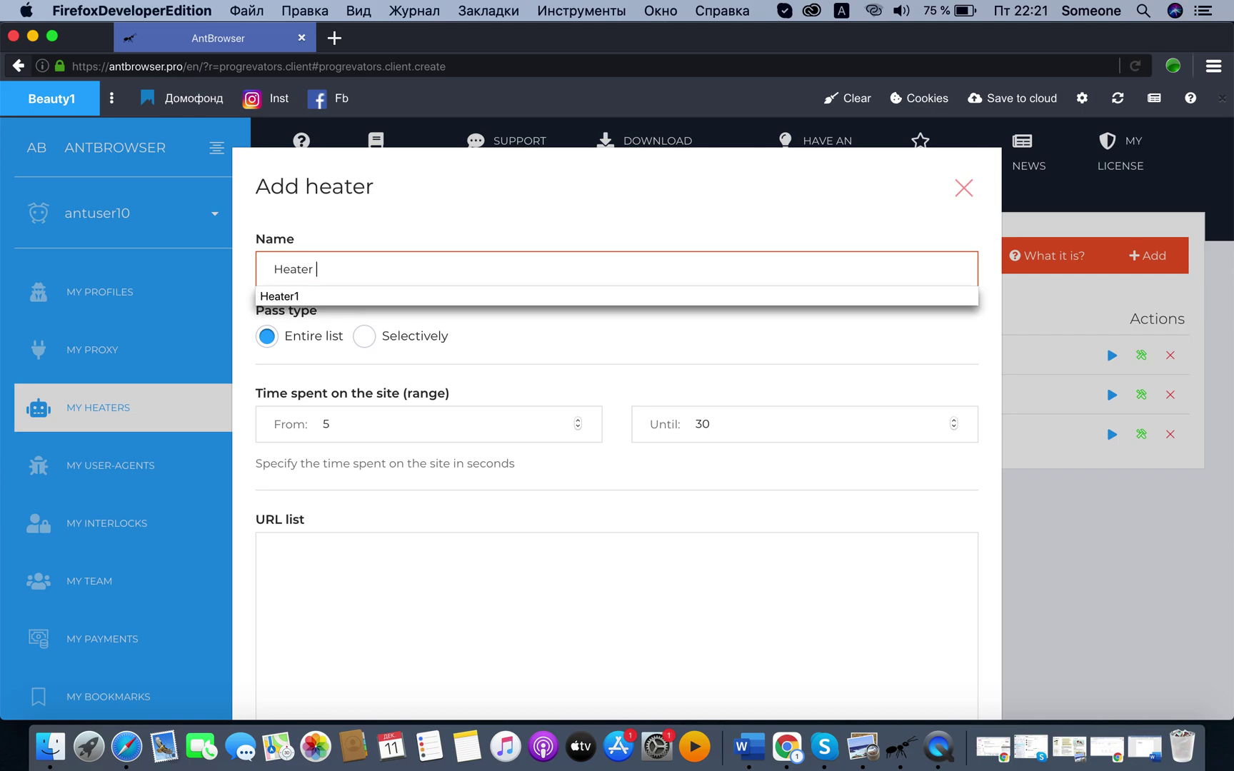
type("2")
left_click(364, 336)
type("2")
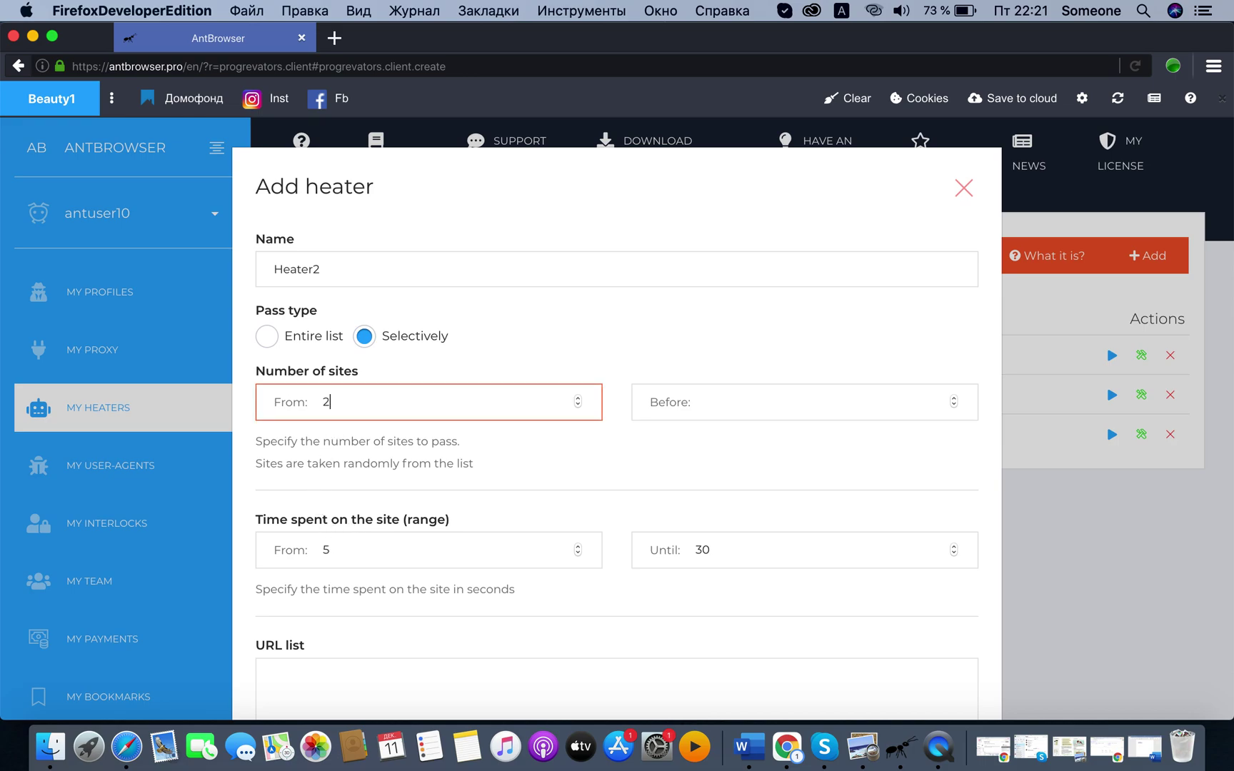
scroll(407, 459, "down", 3)
left_click(407, 642)
Paste the google.com, facebook.com and wildberries.ru URLs into Heater2's list
right_click(400, 636)
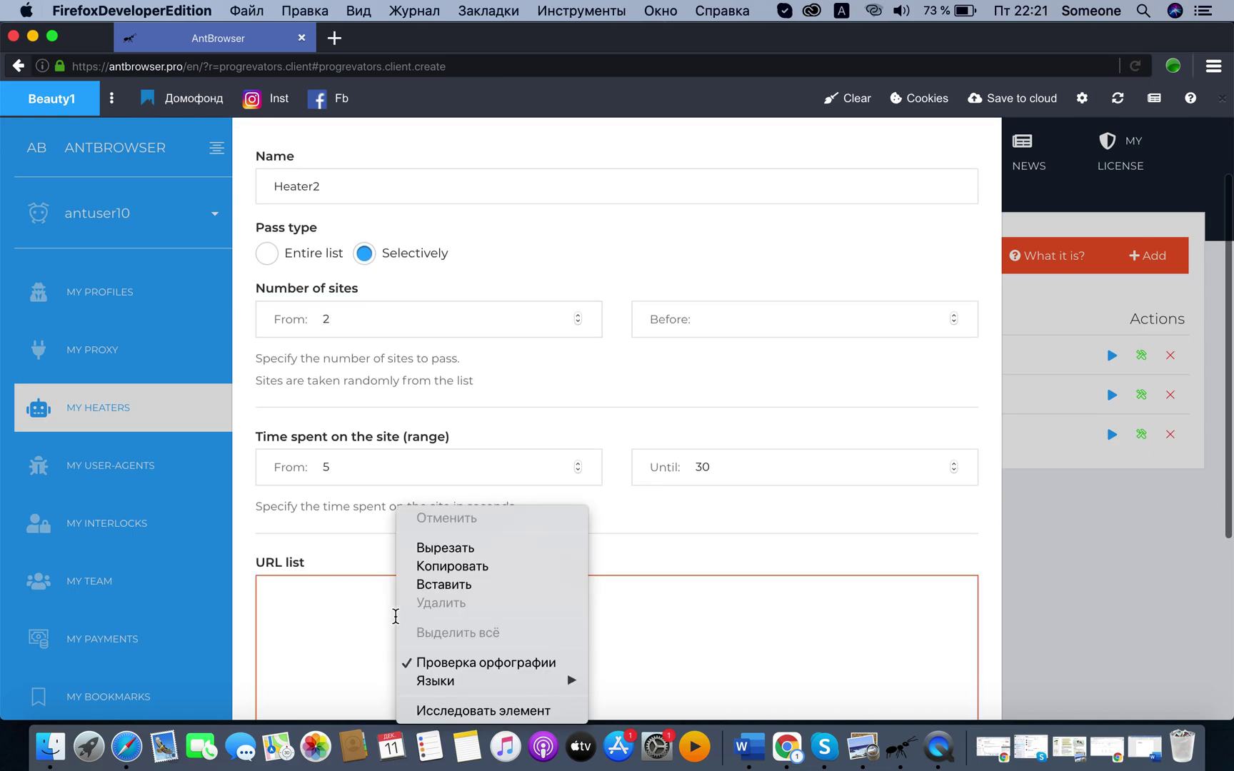
left_click(447, 583)
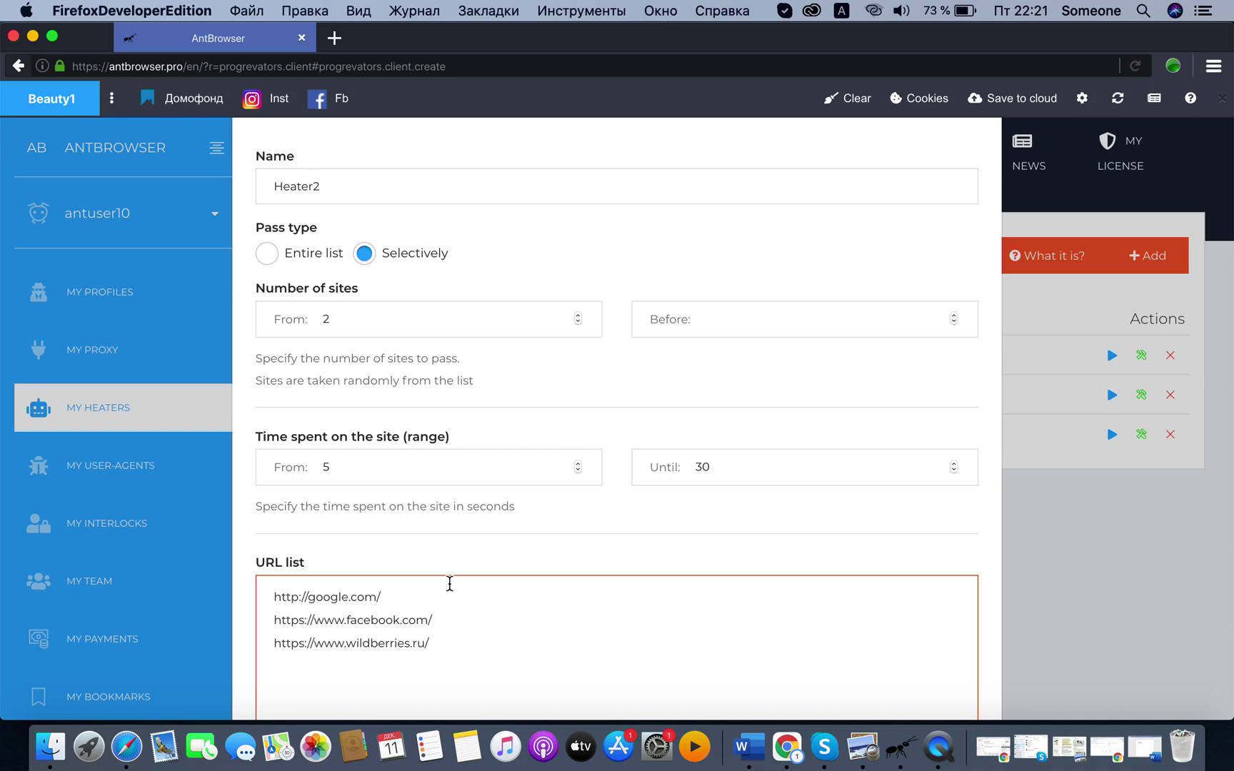
scroll(449, 584, "up", 2)
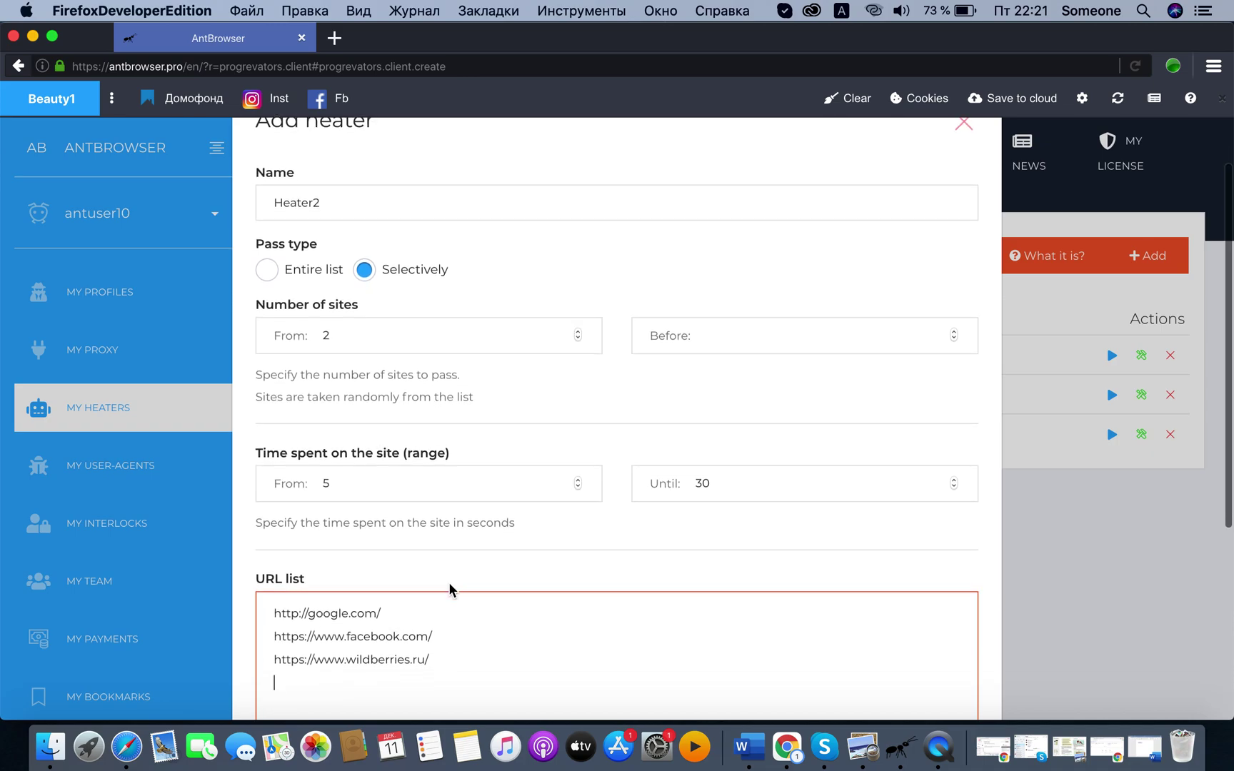
scroll(449, 587, "down", 3)
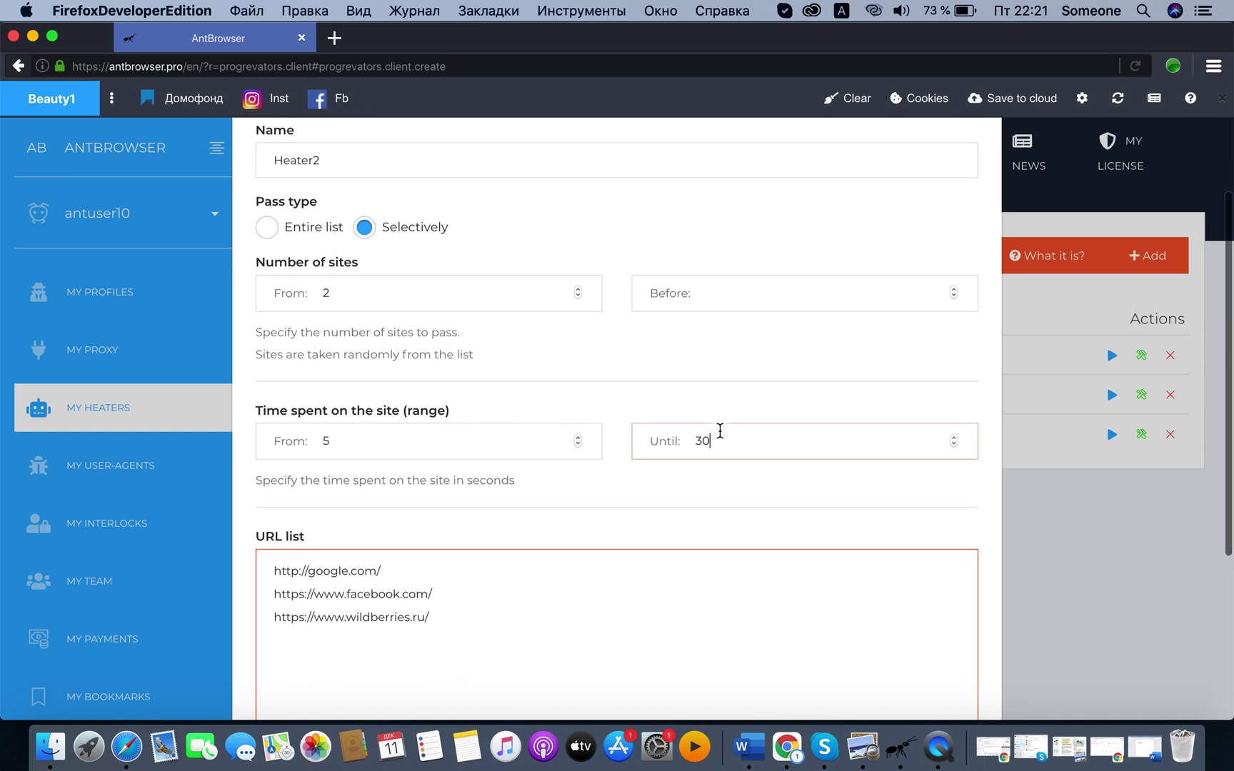
Narrow Heater2's time per site to 5–10 seconds and submit it
left_click(708, 436)
key("BackSpace")
key("BackSpace")
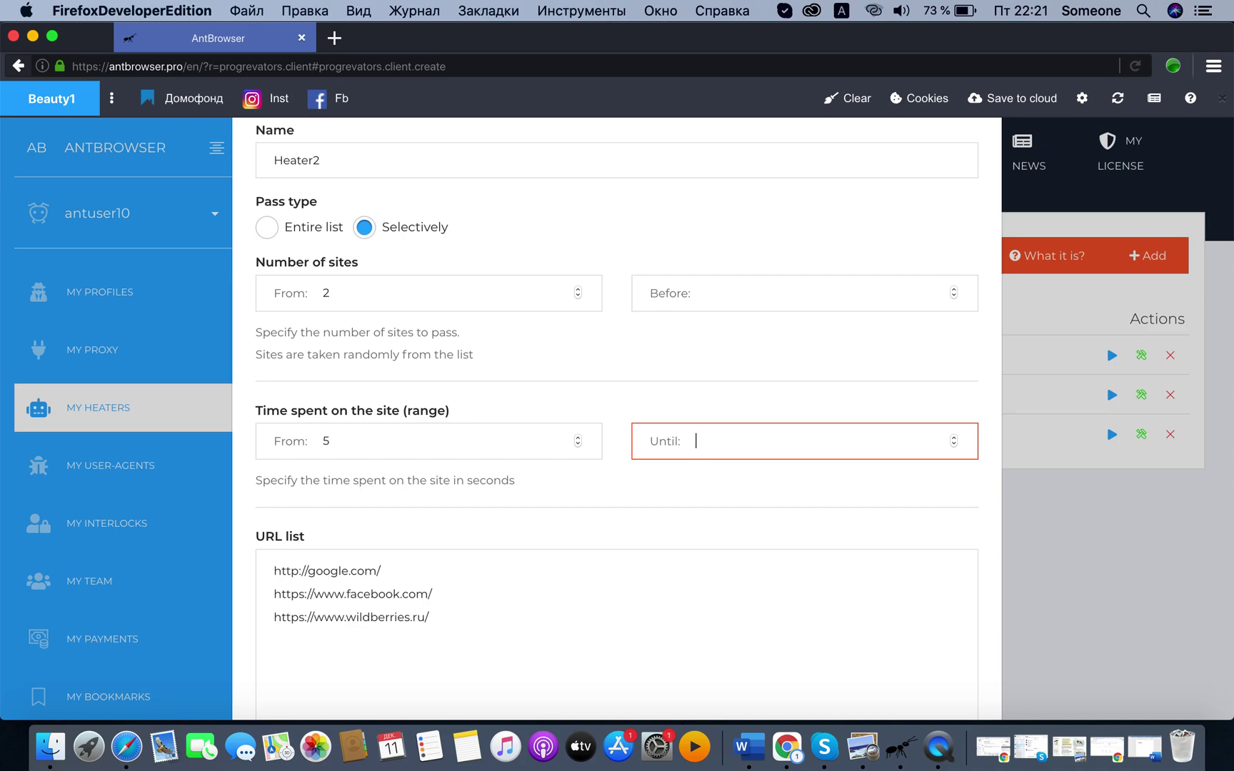
type("10")
scroll(719, 425, "down", 5)
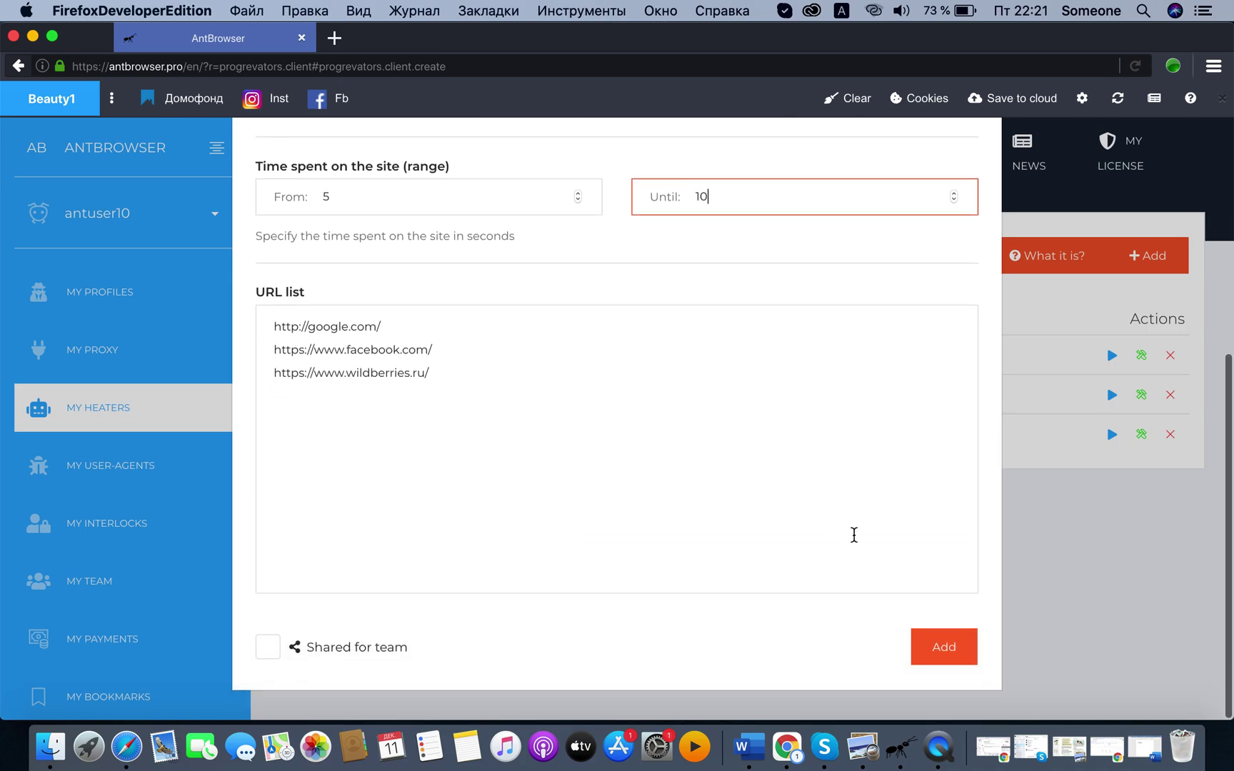
left_click(930, 648)
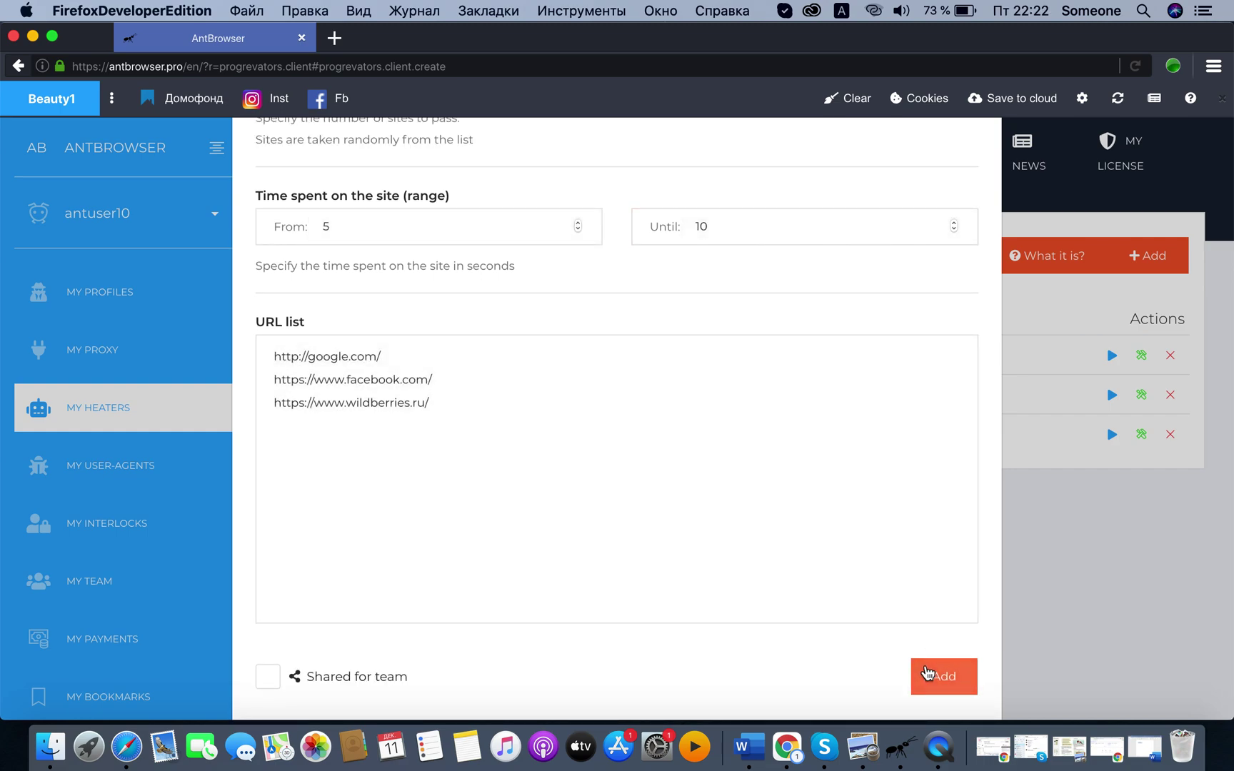
Set Heater2's number of sites to 1–2 and add it to My heaters
left_click(926, 673)
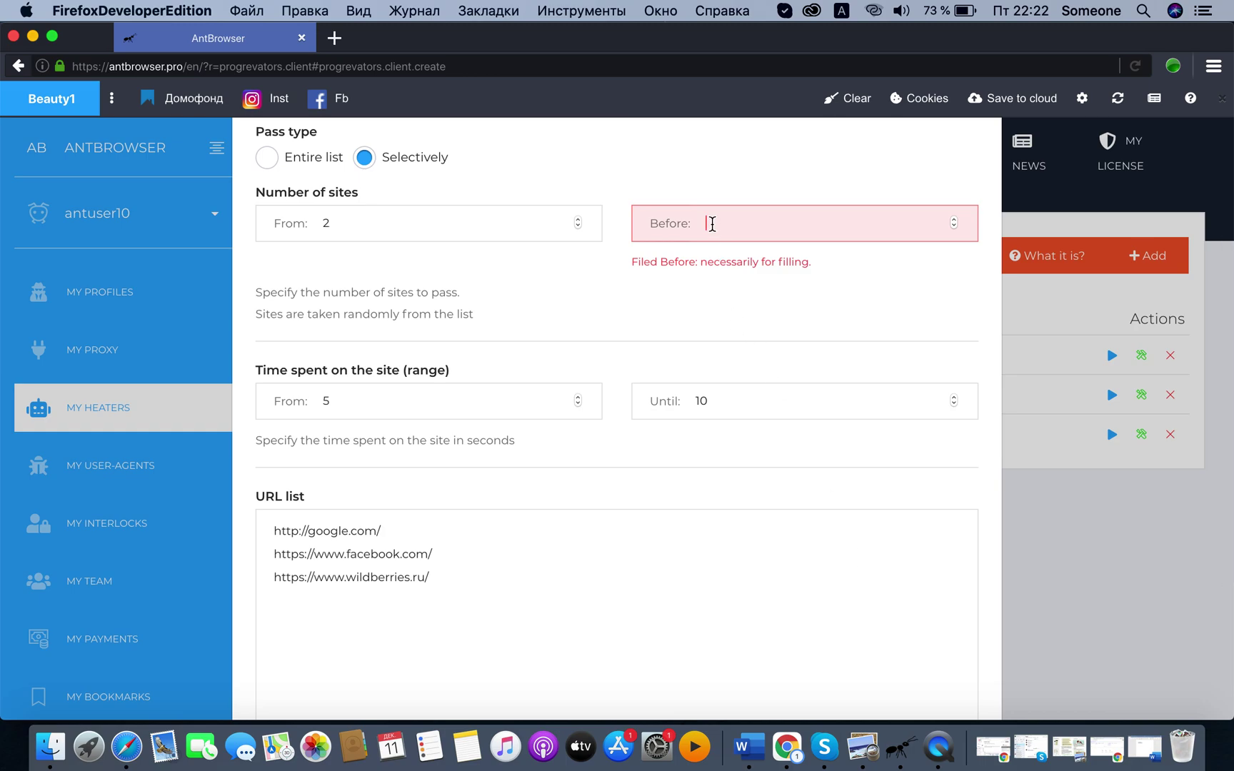
left_click(487, 222)
key("Down")
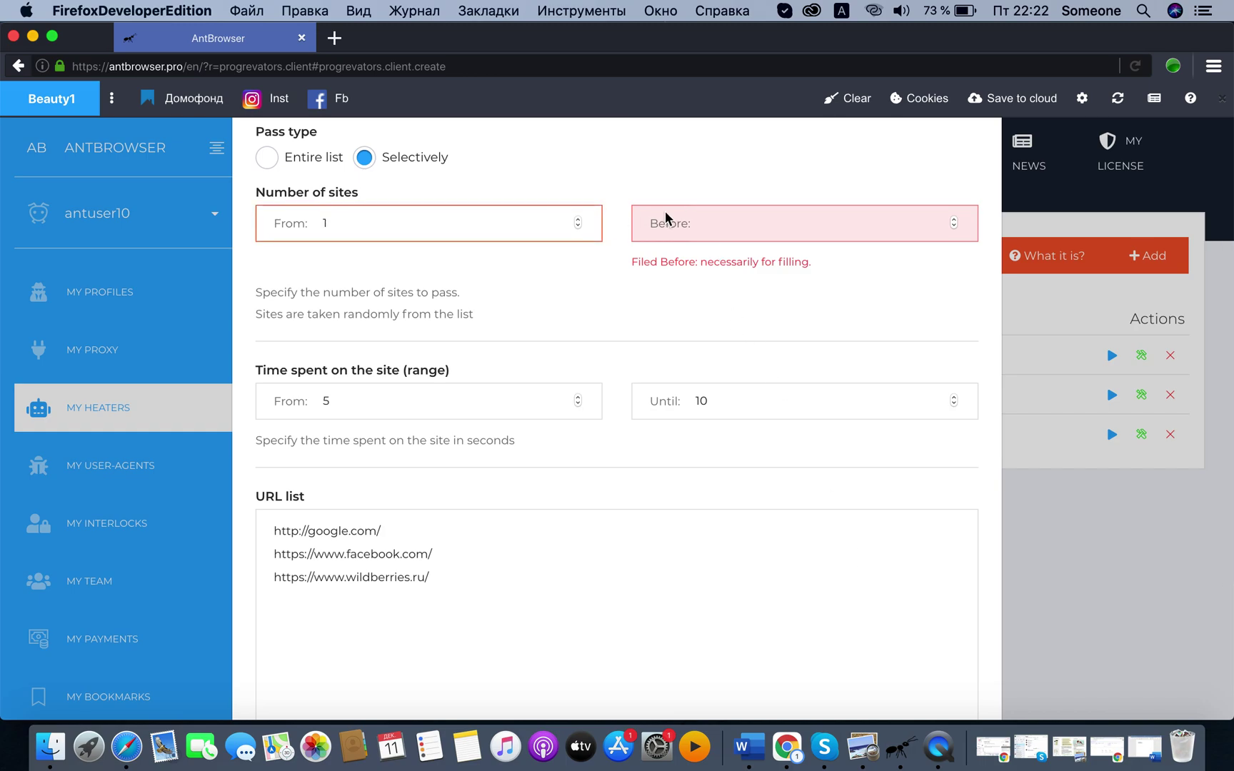
left_click(716, 215)
type("2")
scroll(786, 286, "down", 3)
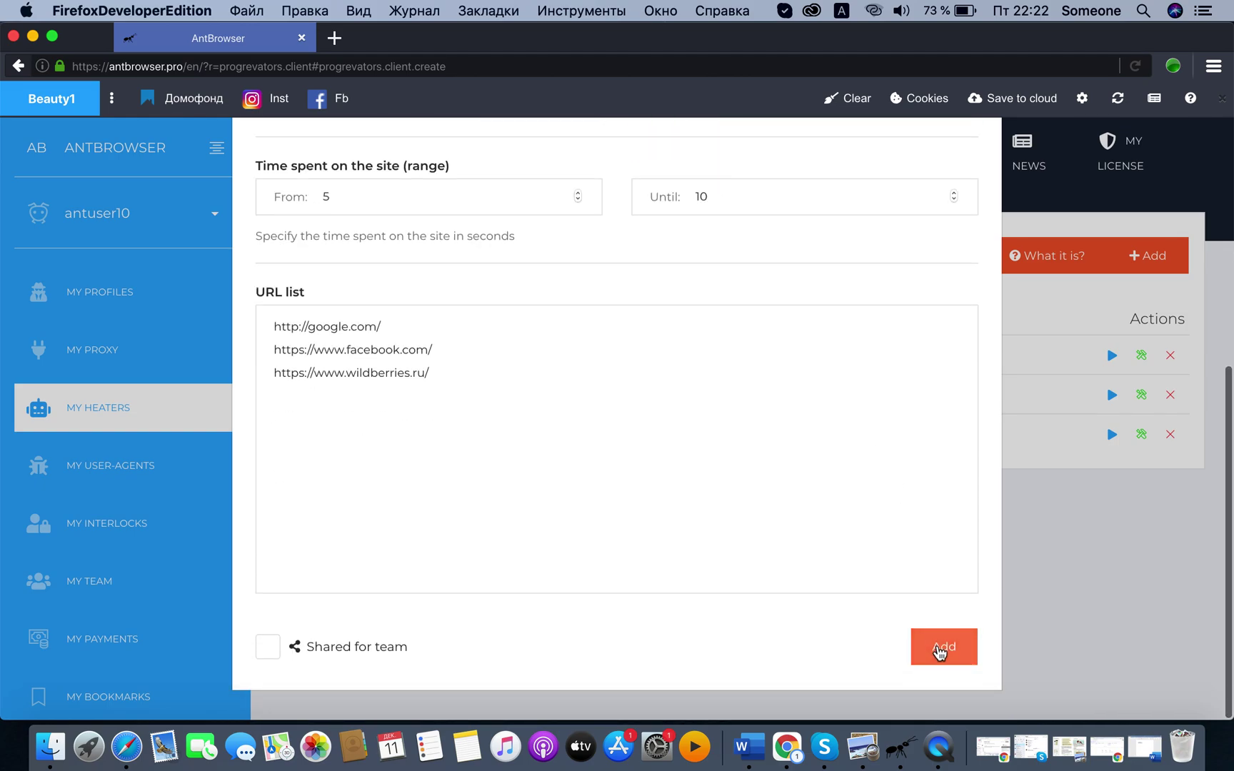
left_click(940, 647)
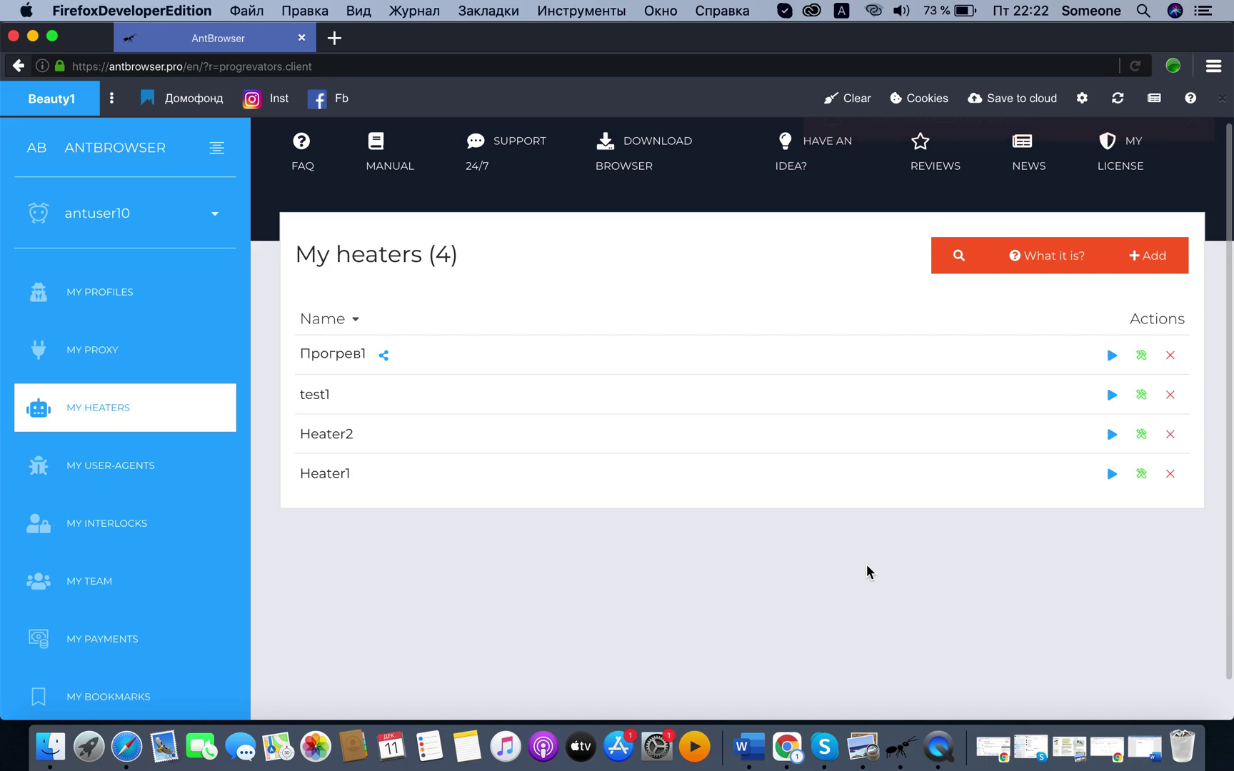
Wait for the heating-complete notice while My heaters shows four heaters including Heater2
scroll(869, 572, "down", 1)
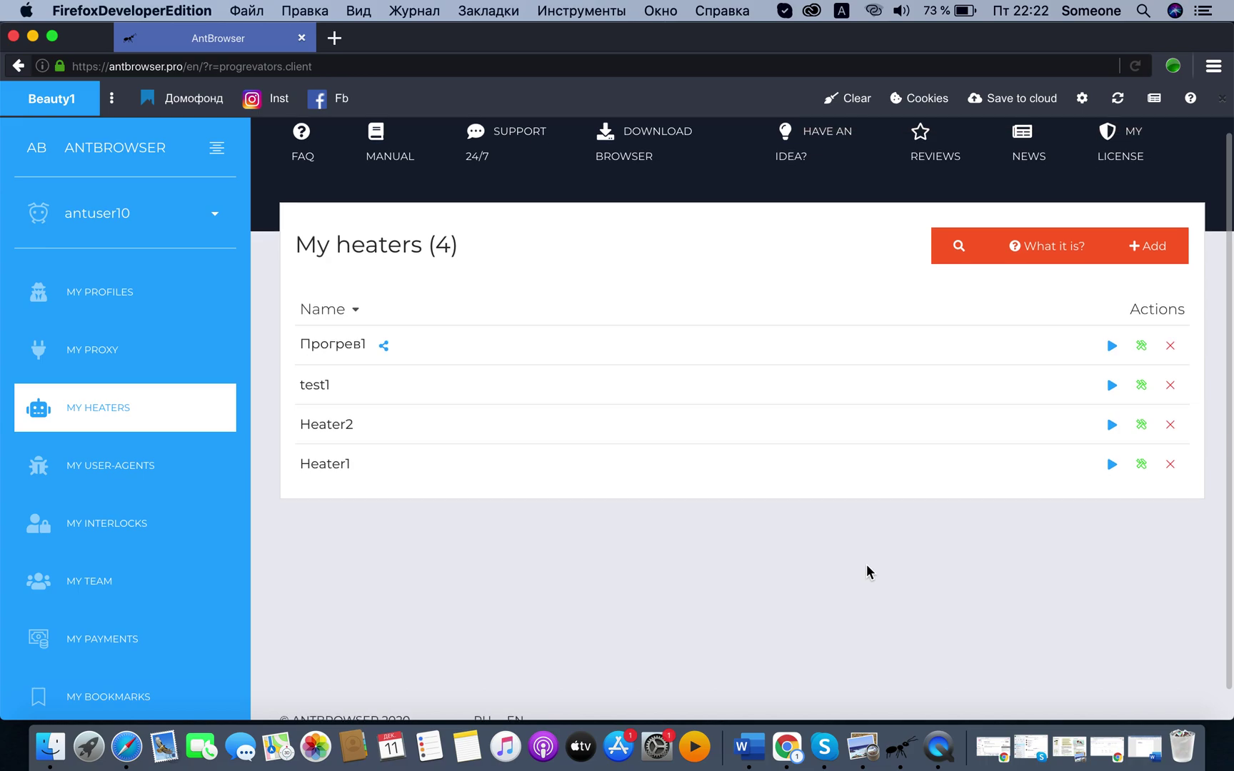